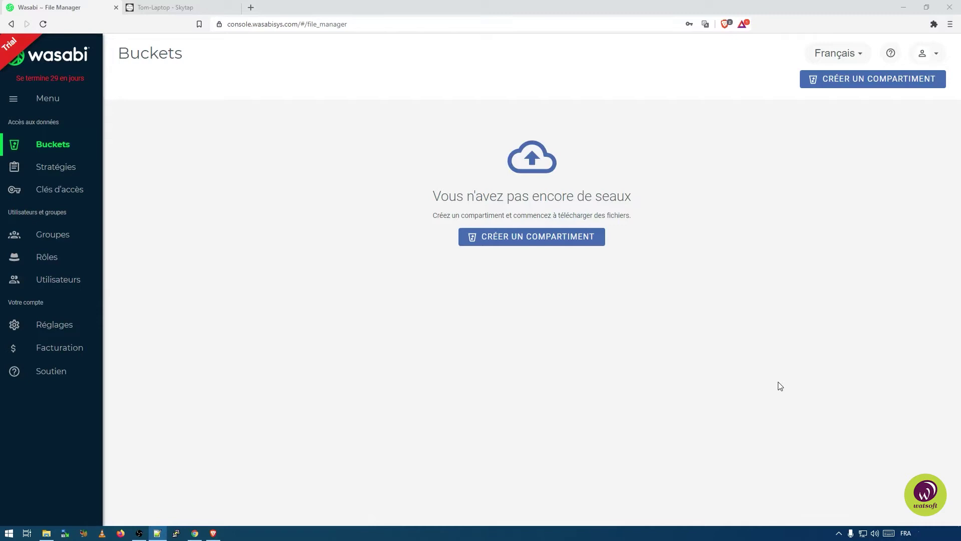
Create a bucket named sauvegarde-donnees in the eu-central-1 region, with versioning and logging left off.
left_click(531, 241)
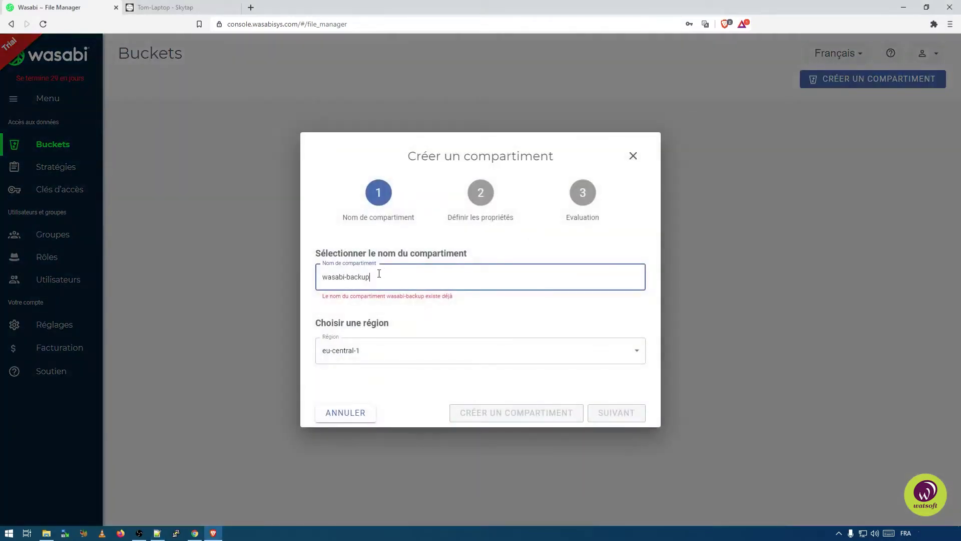
left_click_drag(379, 274, 266, 274)
type("suav")
key("BackSpace")
key("BackSpace")
key("BackSpace")
type("auvegarde-donnees")
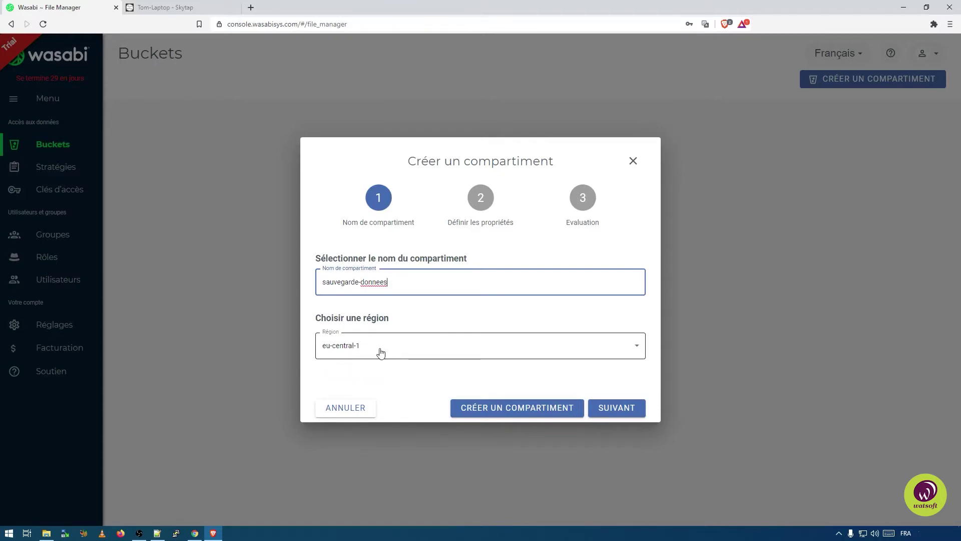
left_click(630, 412)
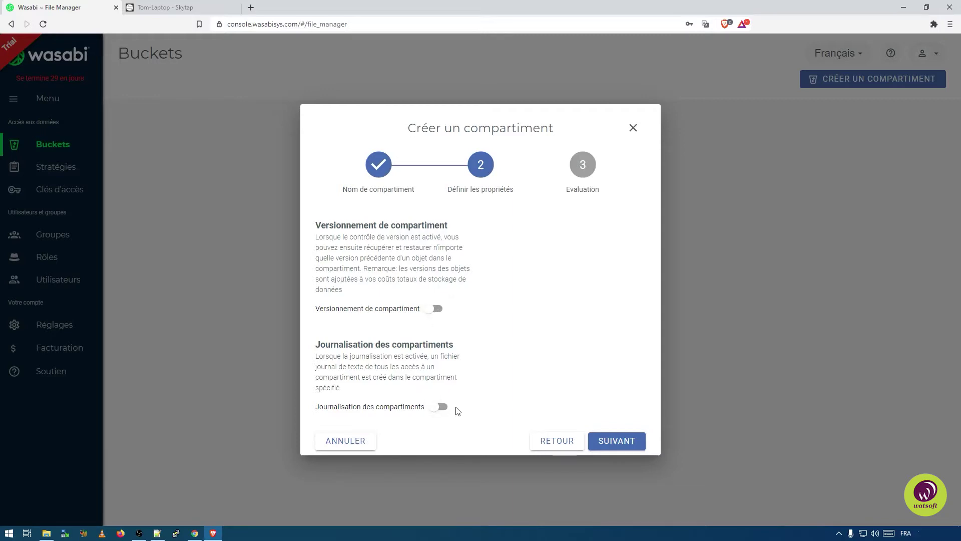
left_click(624, 443)
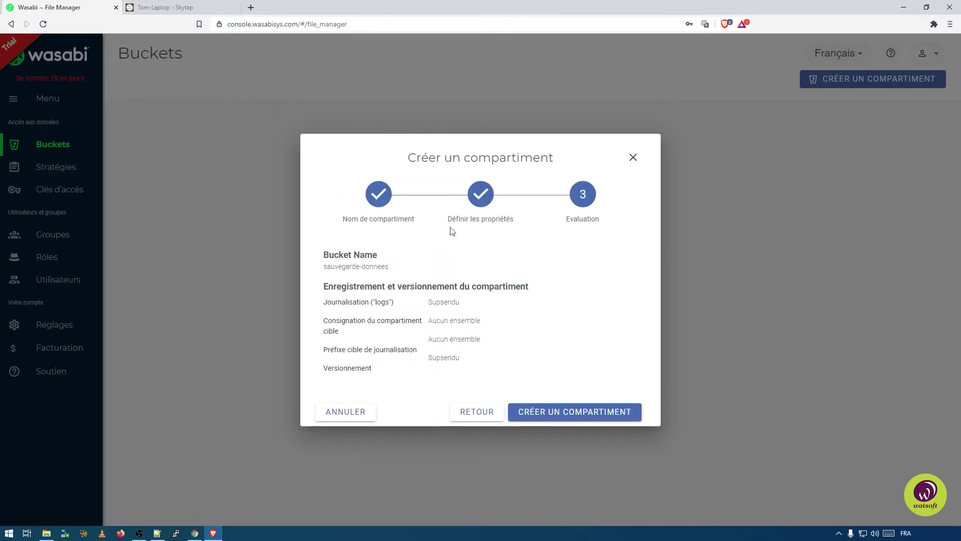
left_click(579, 410)
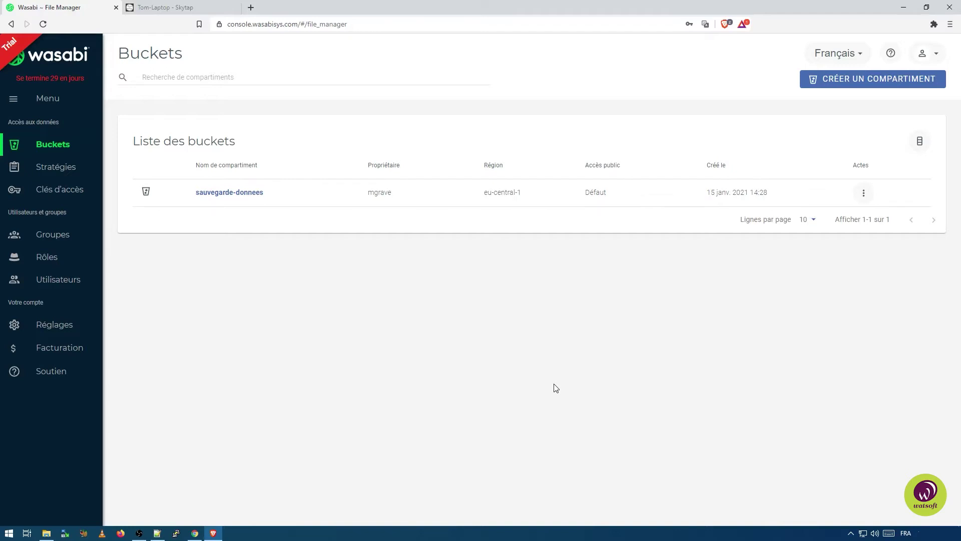
Start creating a user named ossec with programmatic (API key) access.
left_click(50, 282)
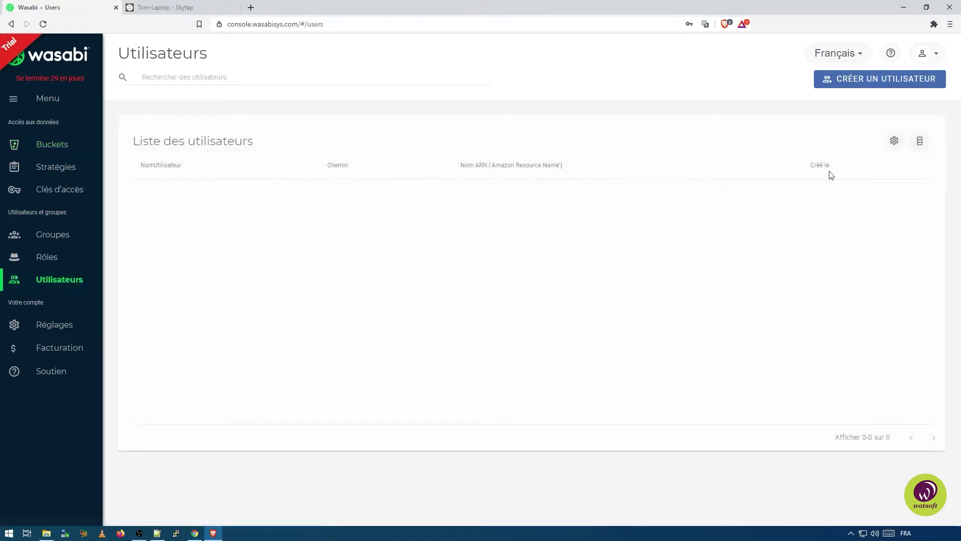
left_click(896, 79)
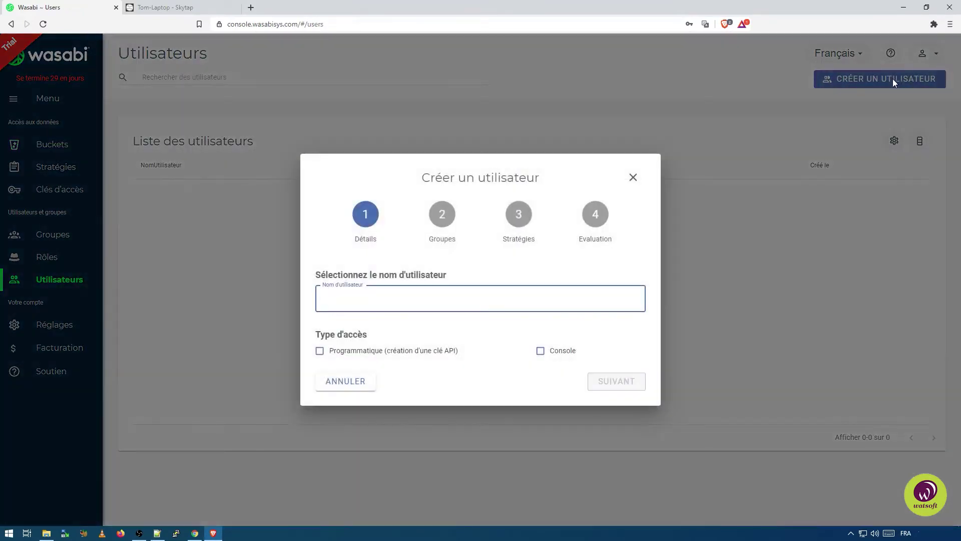
type("o")
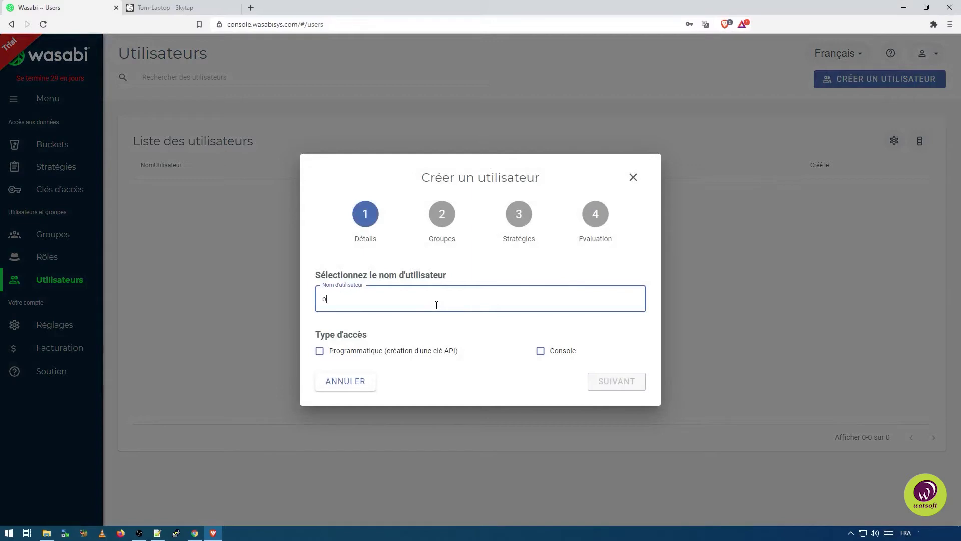
type("ssec")
left_click(320, 351)
left_click(622, 381)
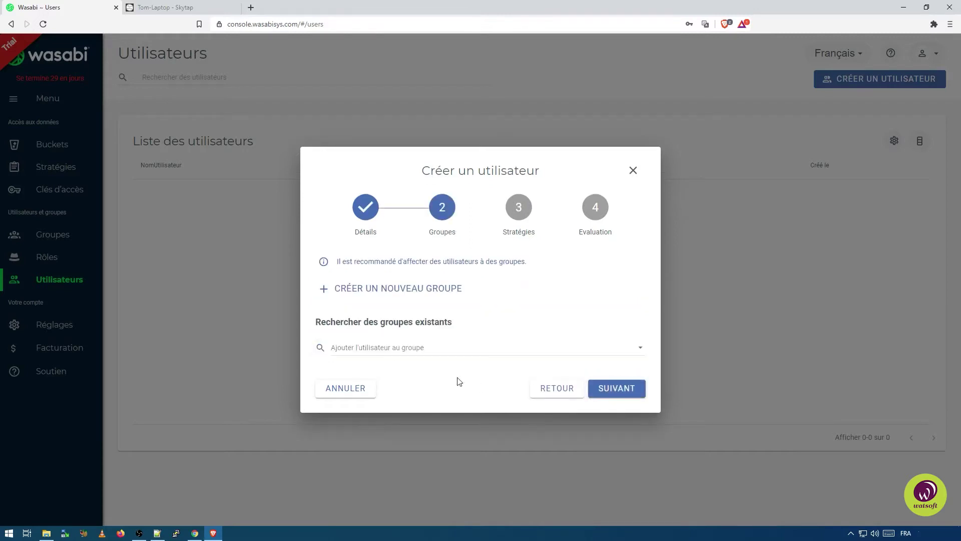
Skip group assignment, attach the AdministratorAccess and WasabiFullAccess policies to the new user, and finish creating it.
left_click(378, 346)
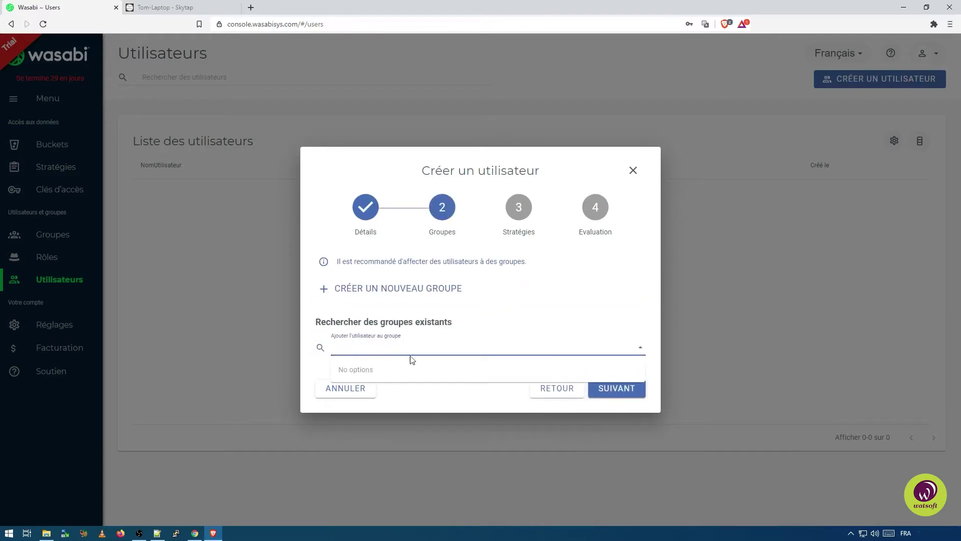
left_click(497, 403)
left_click(632, 394)
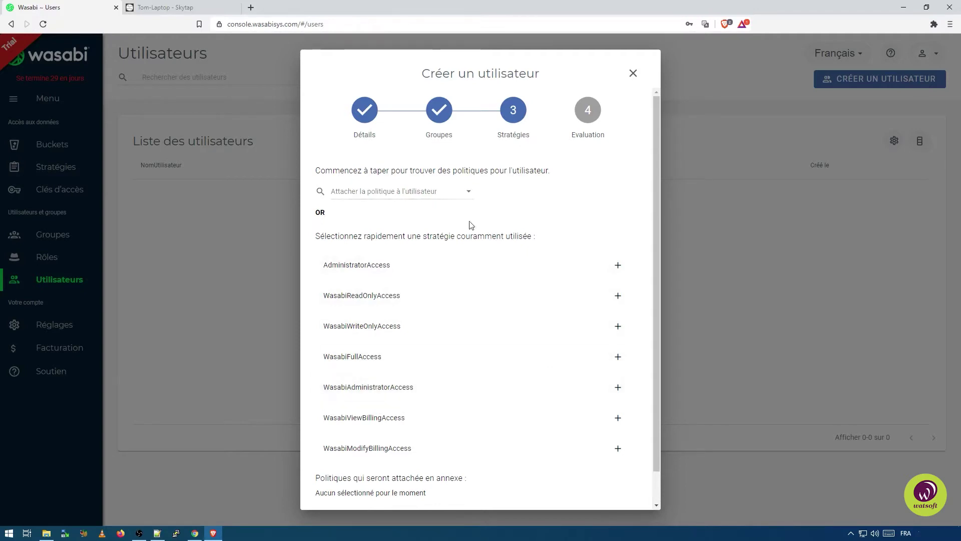
scroll(472, 225, "down", 1)
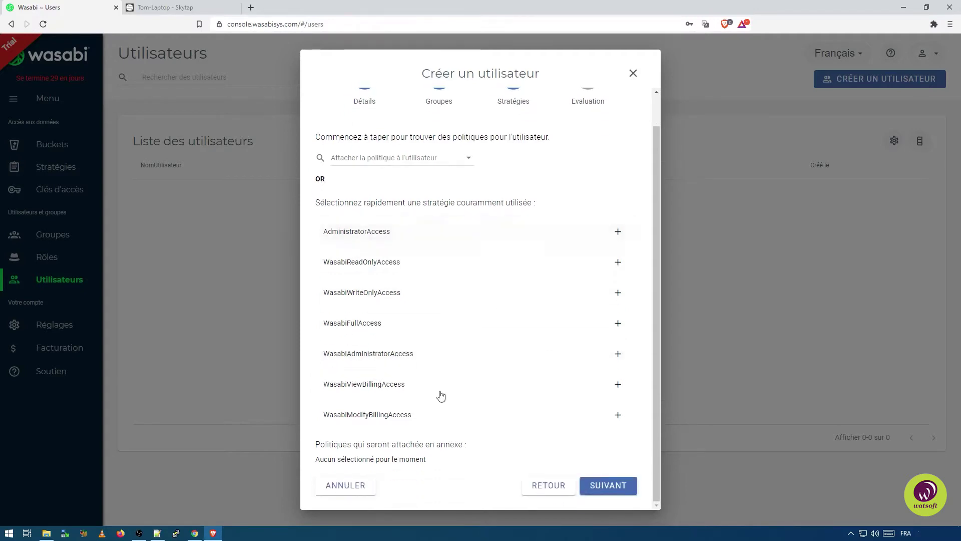
left_click(616, 232)
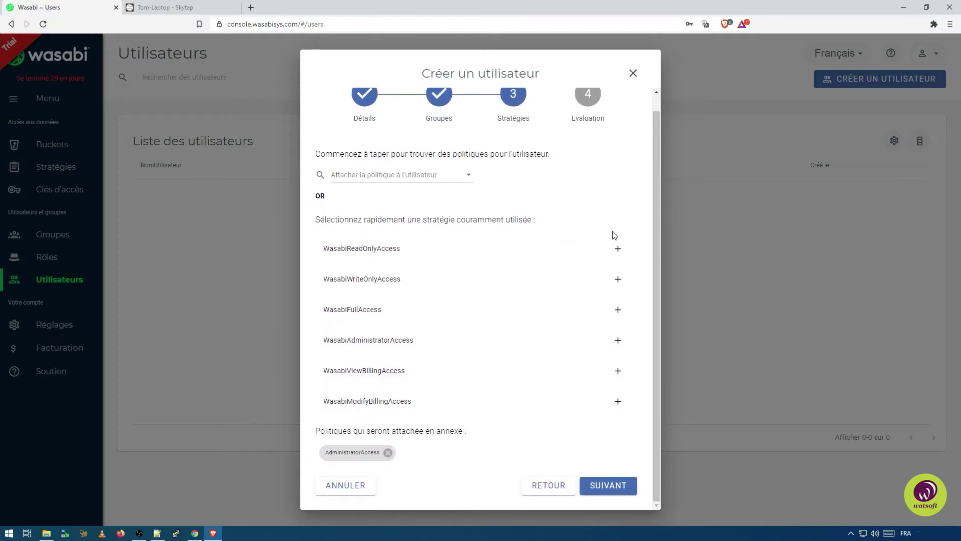
left_click(617, 309)
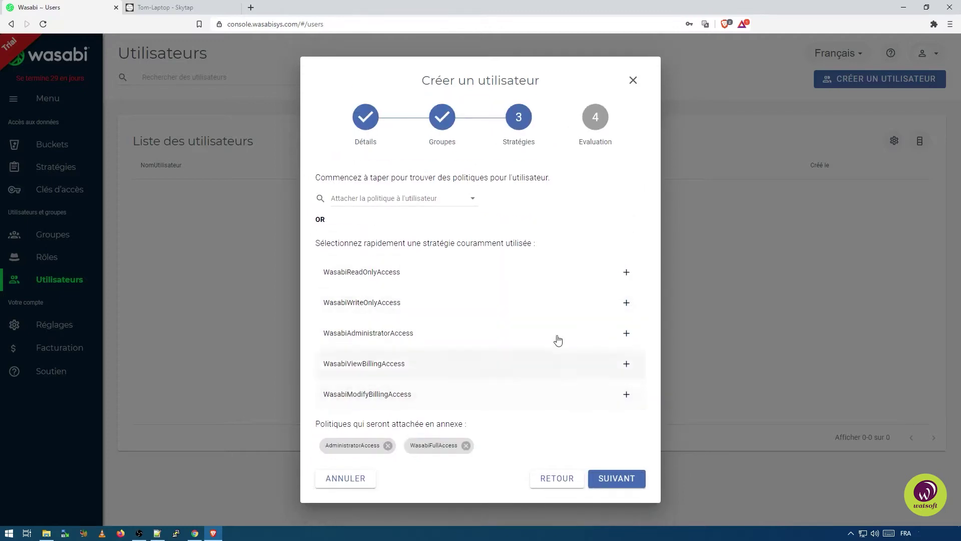
left_click(626, 483)
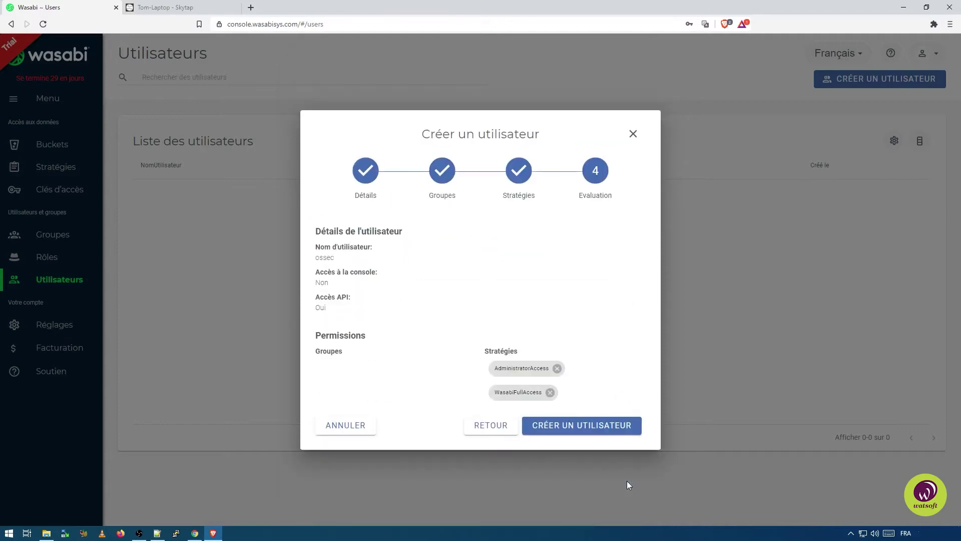
left_click(580, 424)
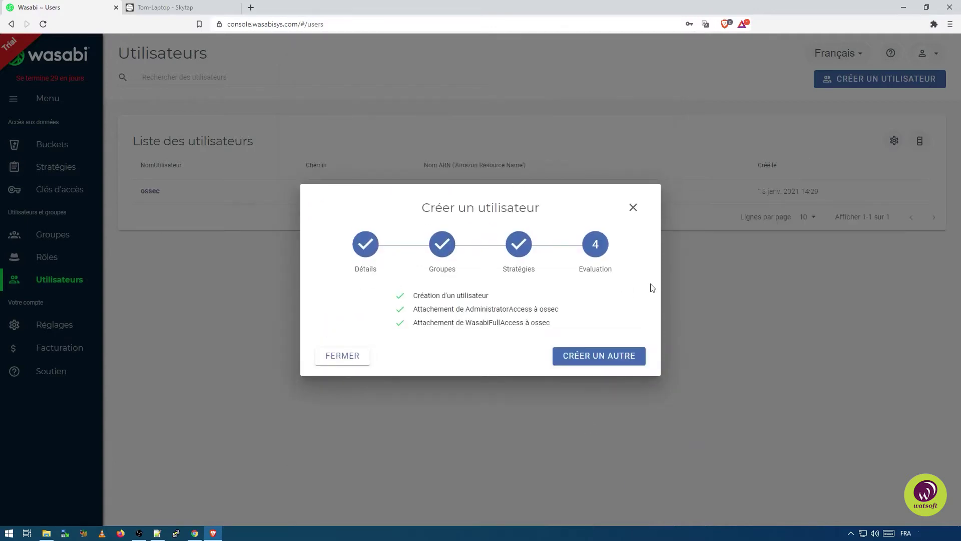
left_click(635, 216)
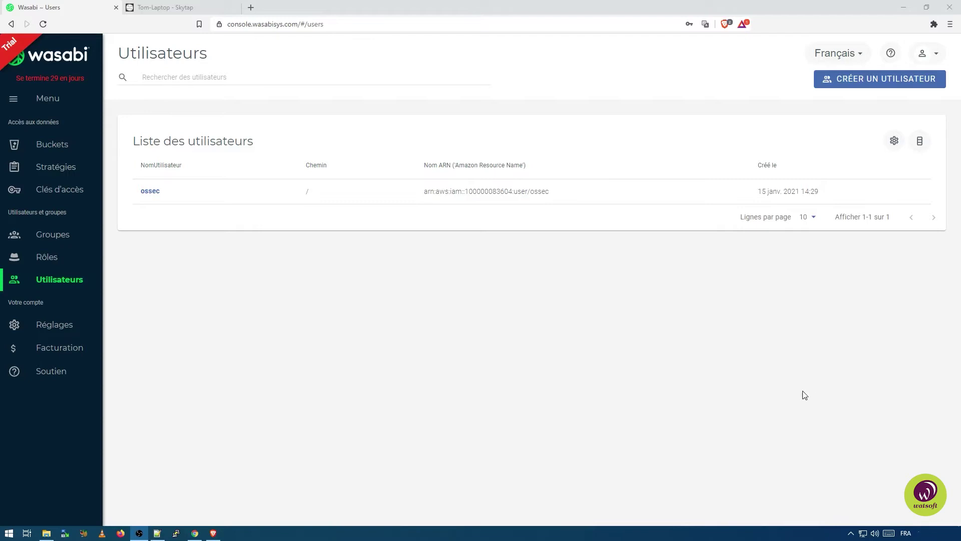
Create a new access key for the sub-user ossec and copy its keys to the clipboard.
left_click(54, 198)
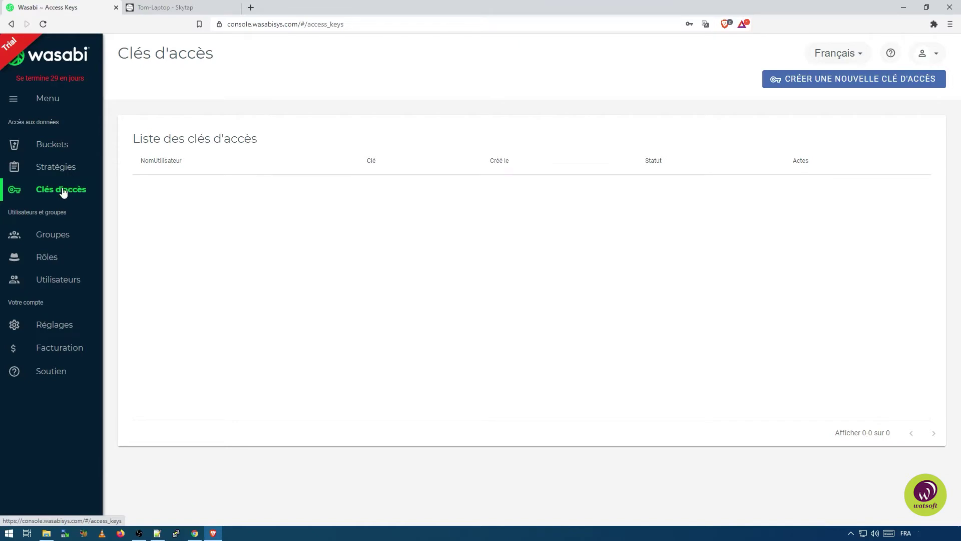
left_click(819, 83)
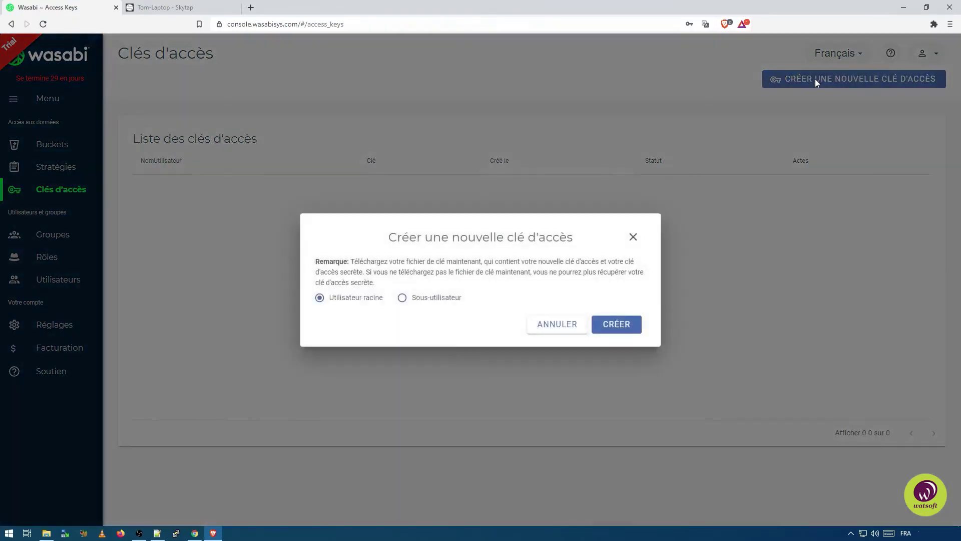
left_click(429, 300)
left_click(405, 319)
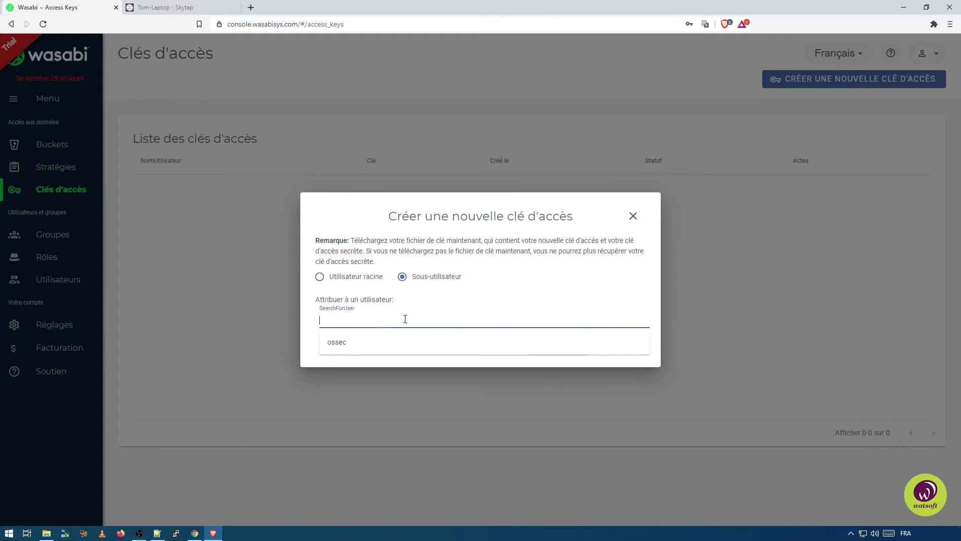
left_click(346, 345)
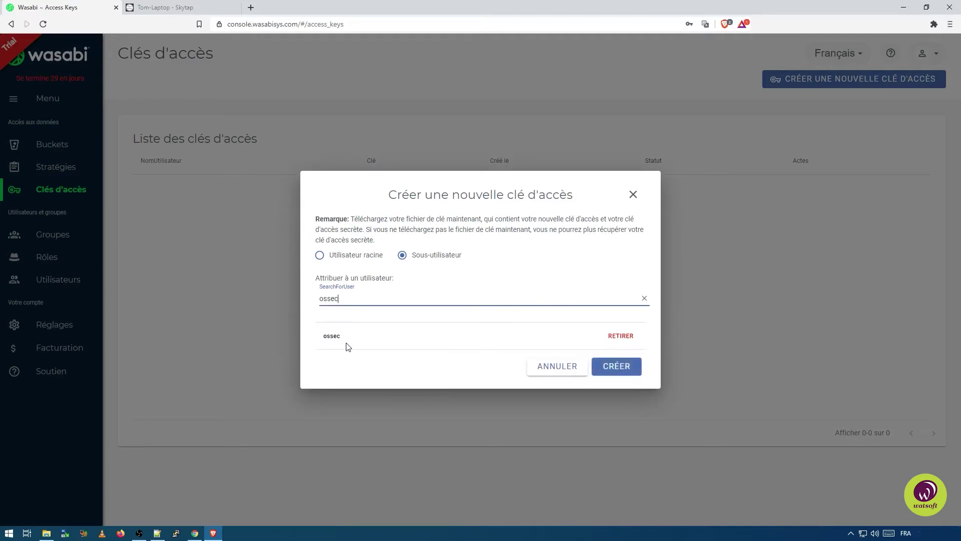
left_click(616, 373)
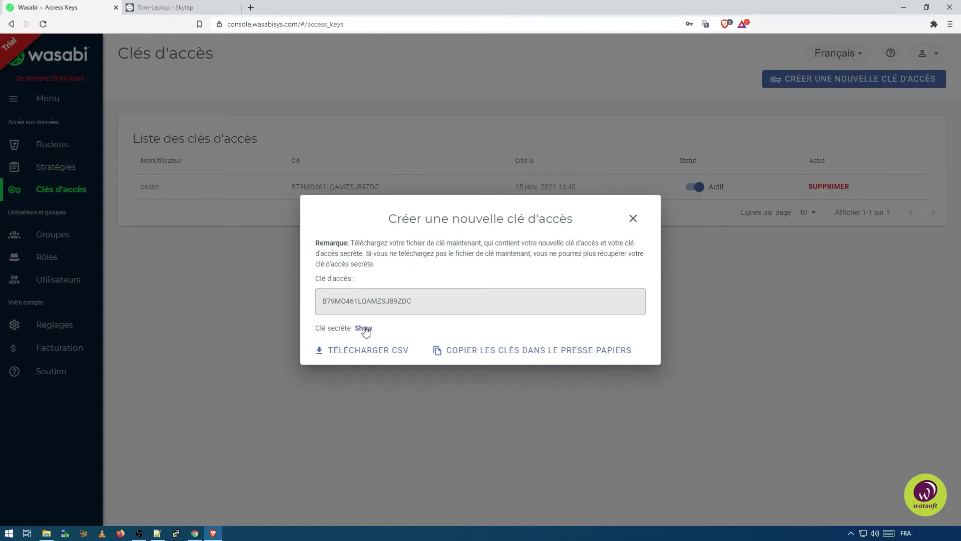
left_click(511, 353)
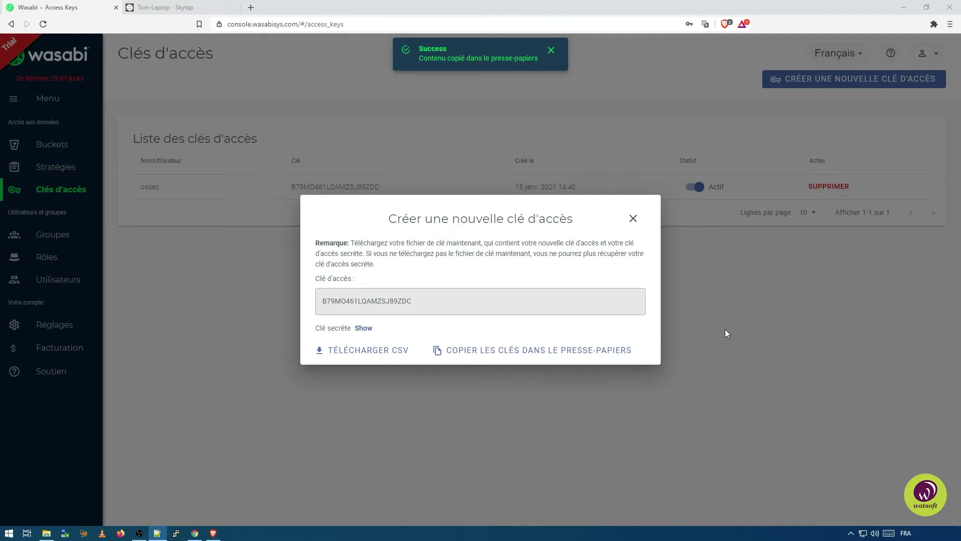
left_click(633, 219)
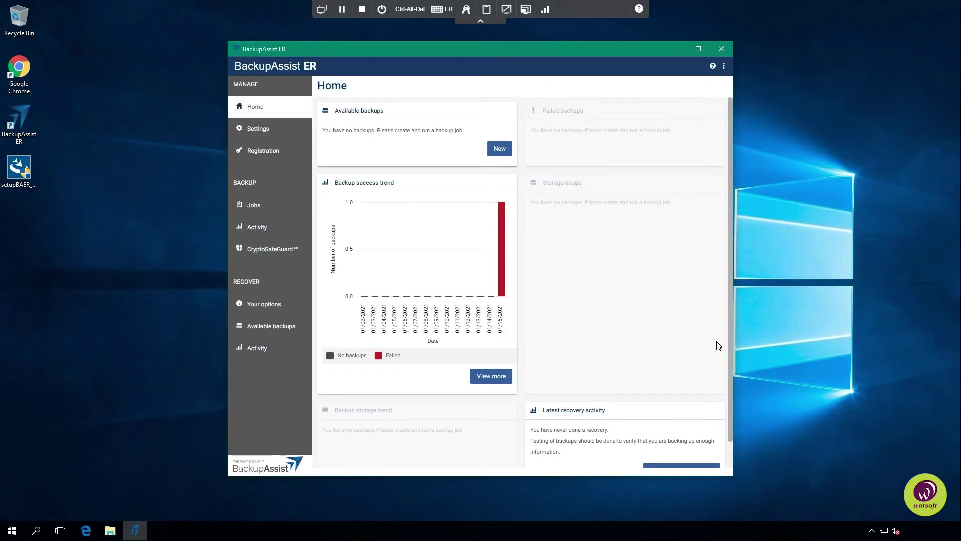
Switch to BackupAssist ER and start a disk to disk to cloud backup job named "Bare-metal wasabi".
left_click(496, 149)
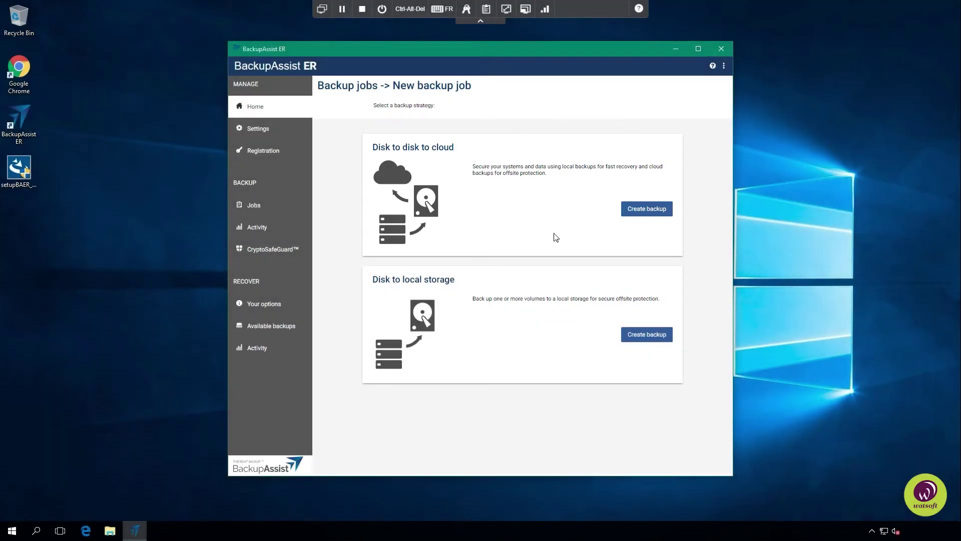
left_click(646, 208)
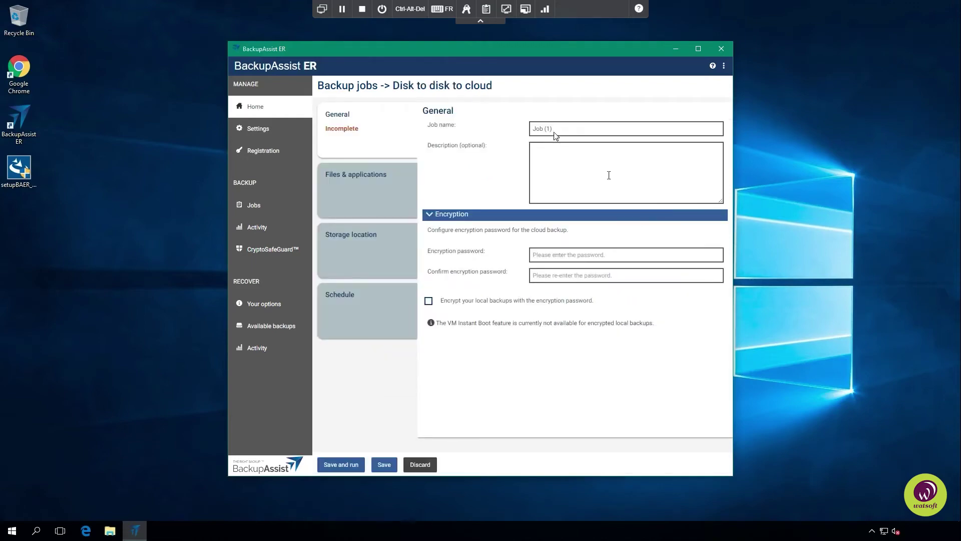
left_click_drag(566, 129, 514, 127)
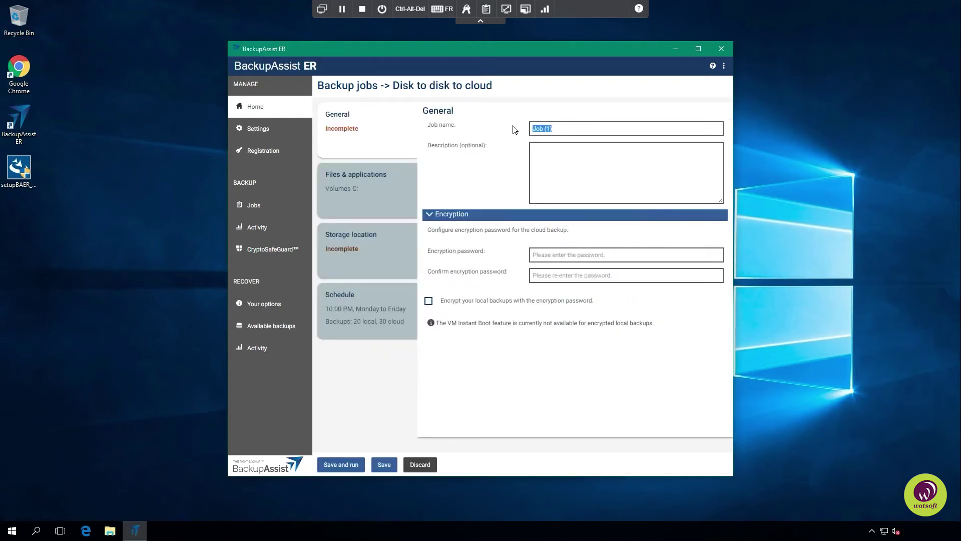
type("Bare-metal wasabi")
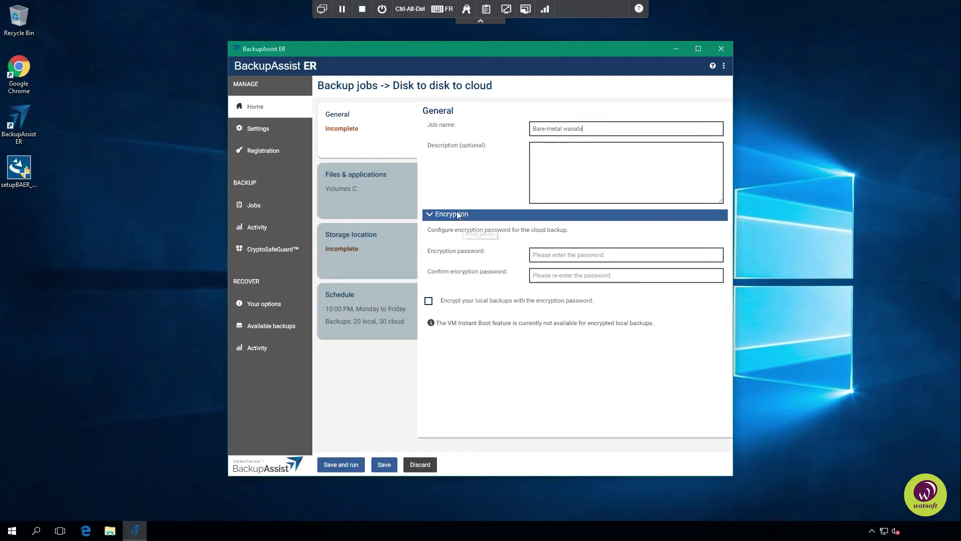
Enter and confirm the encryption password for the job's cloud backup.
left_click(583, 255)
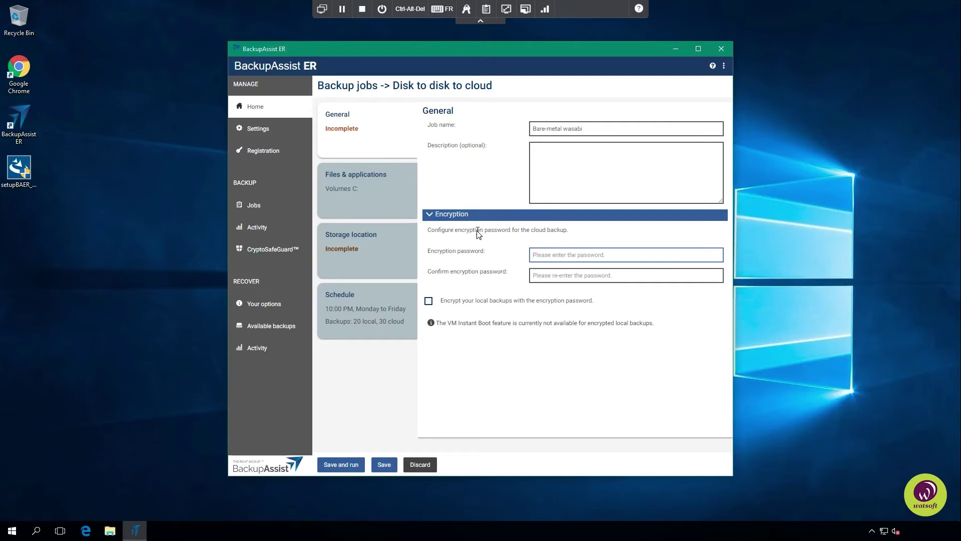
key("ctrl+v")
key("Tab")
key("ctrl+v")
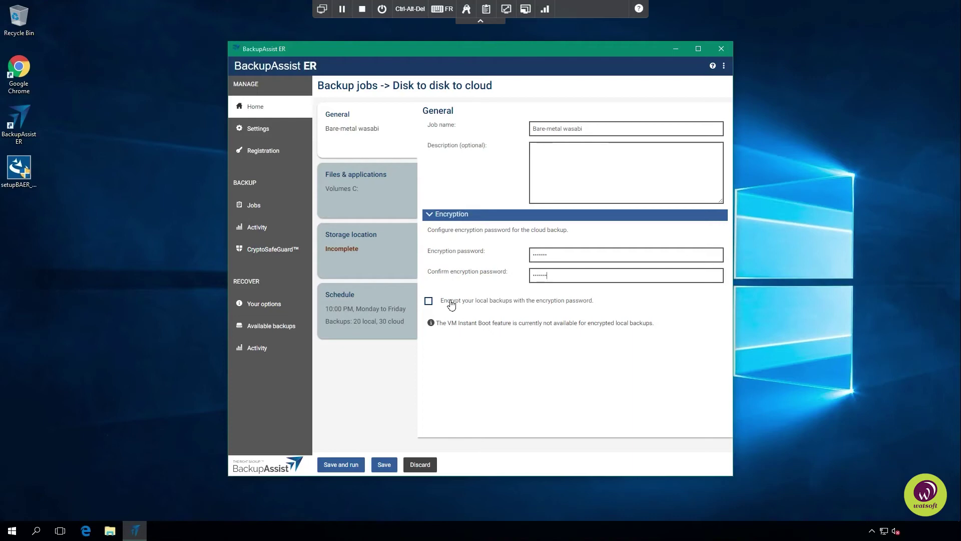
Keep volume C: selected for bare-metal recovery and choose F:\ as the local backup disk for storage location 1.
left_click(361, 196)
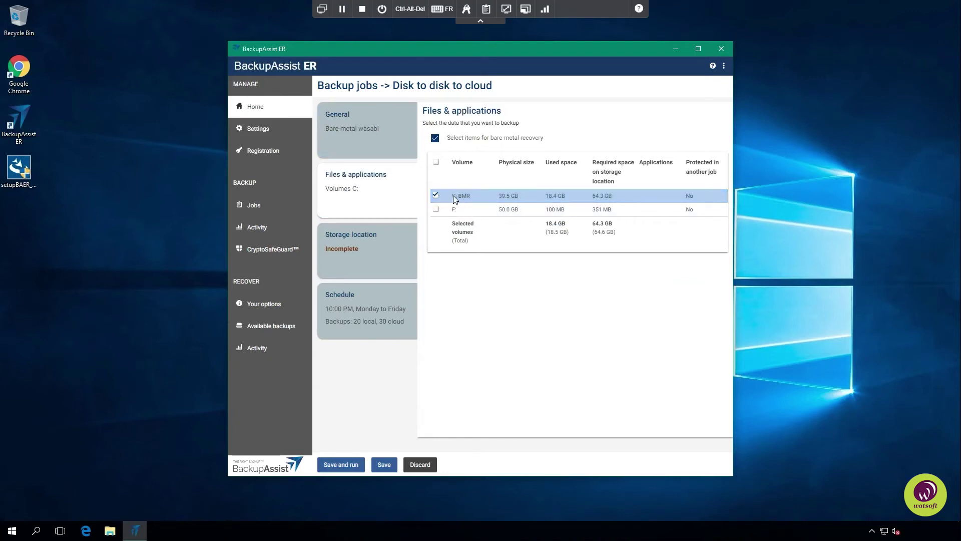
left_click(364, 238)
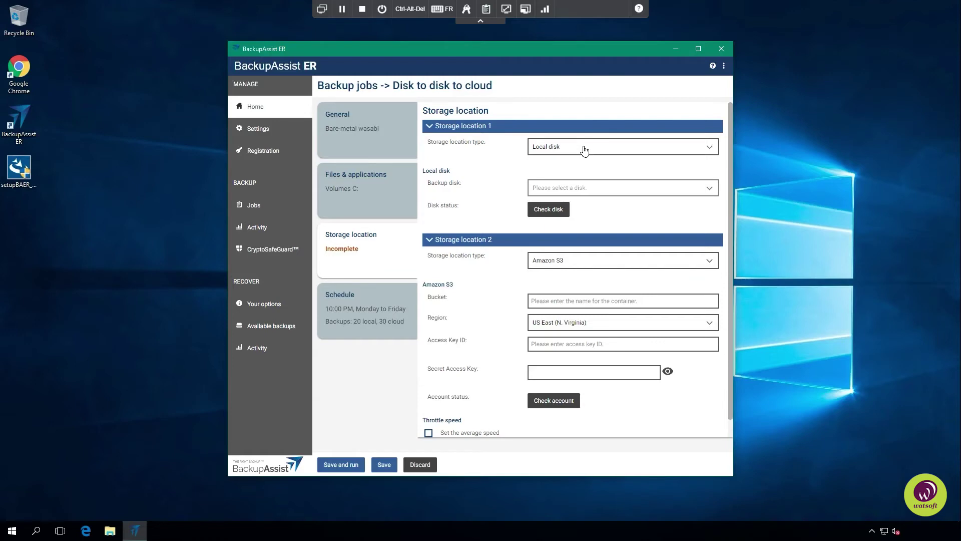
left_click(587, 193)
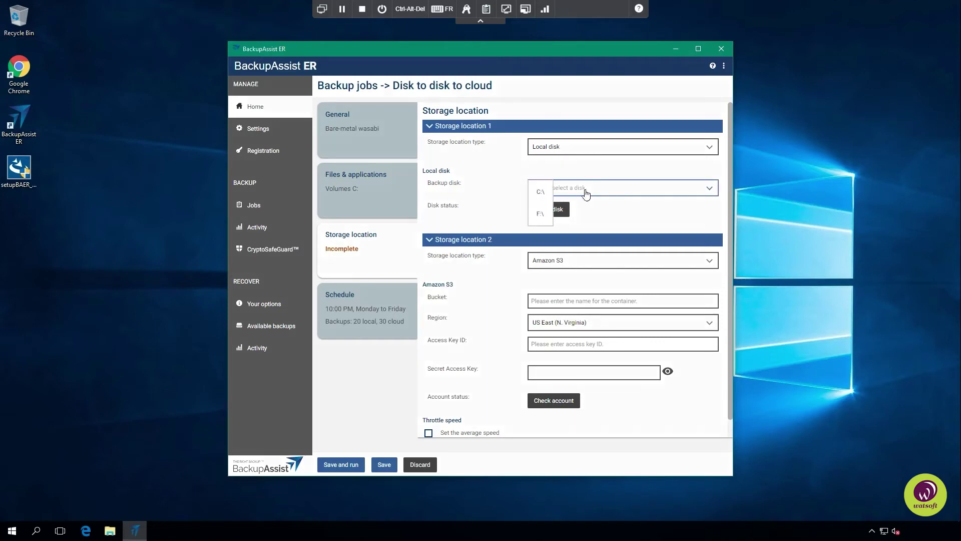
left_click(539, 216)
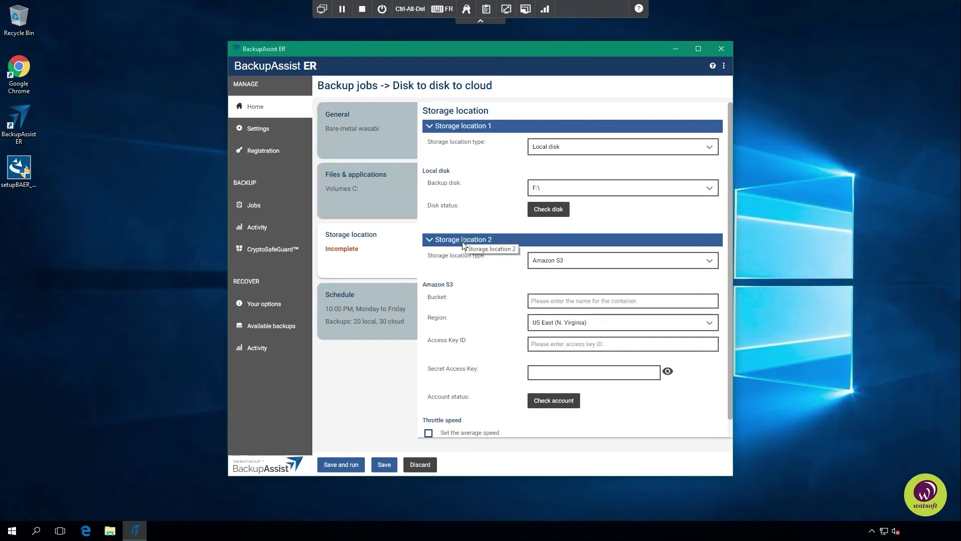
left_click(604, 266)
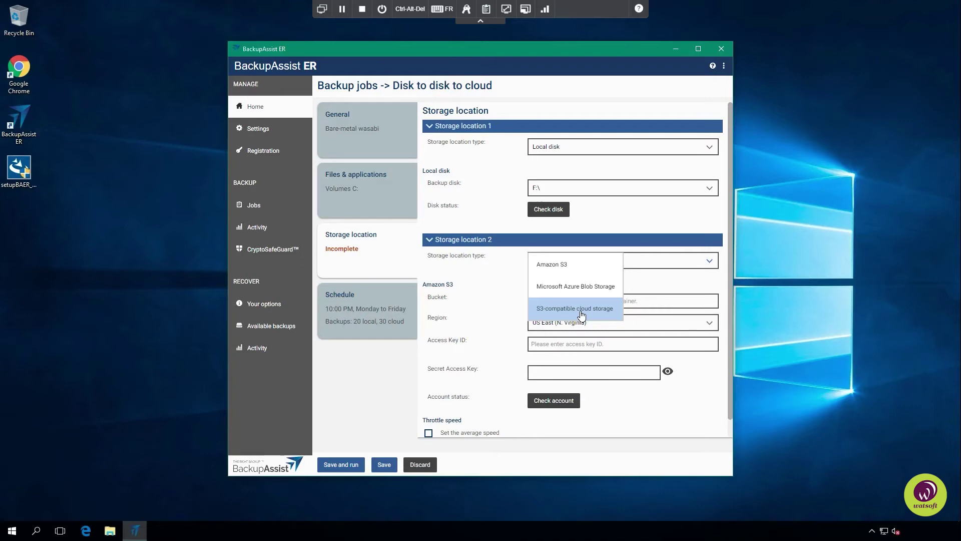
left_click(580, 314)
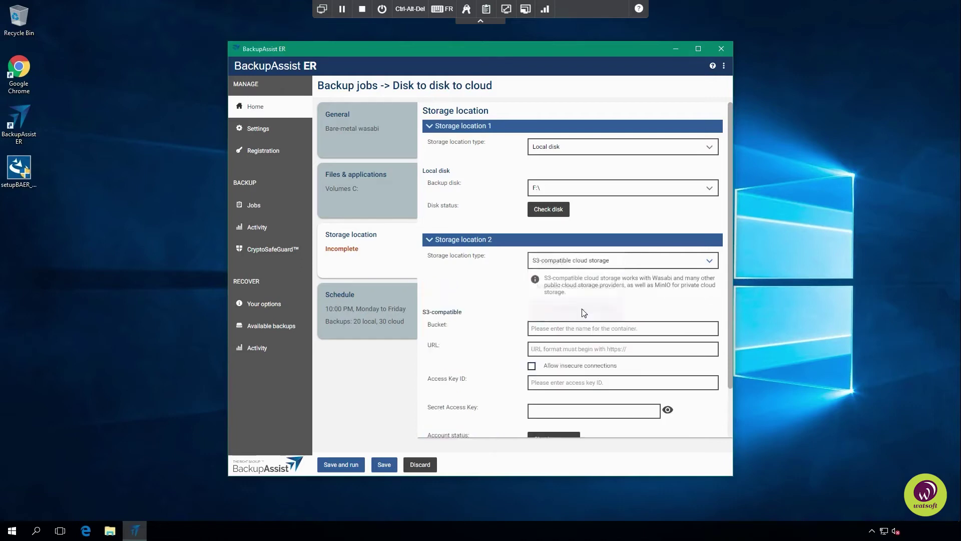
left_click(576, 329)
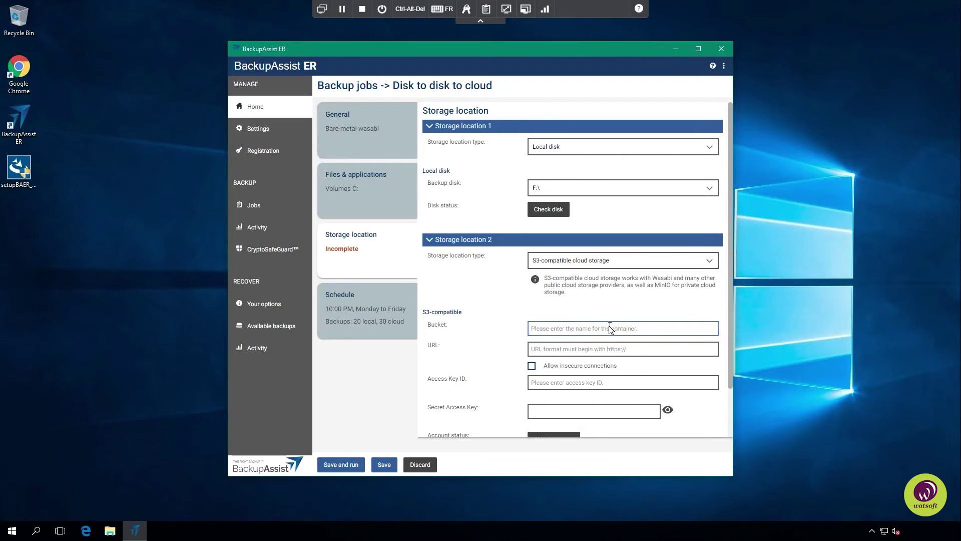
type("sauvegarde-donnees")
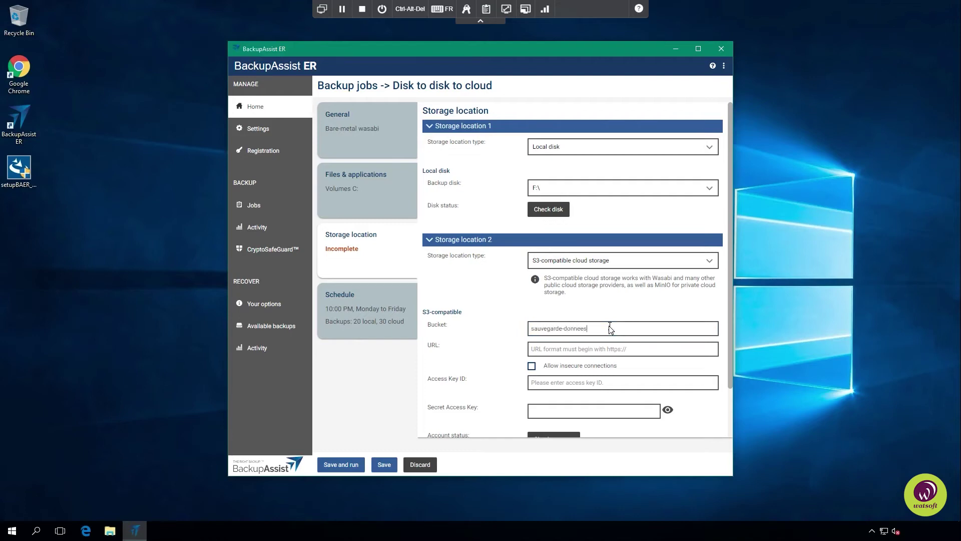
left_click(594, 349)
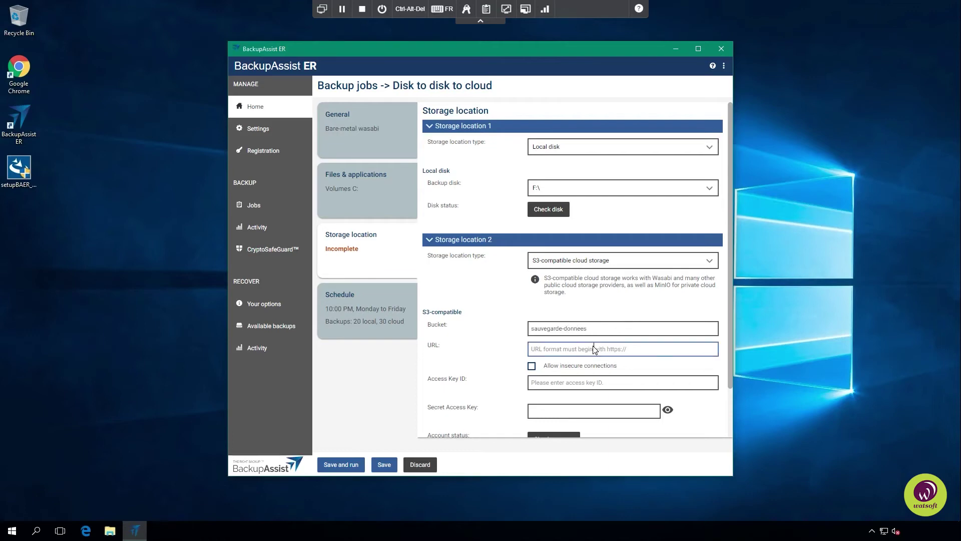
type("https://")
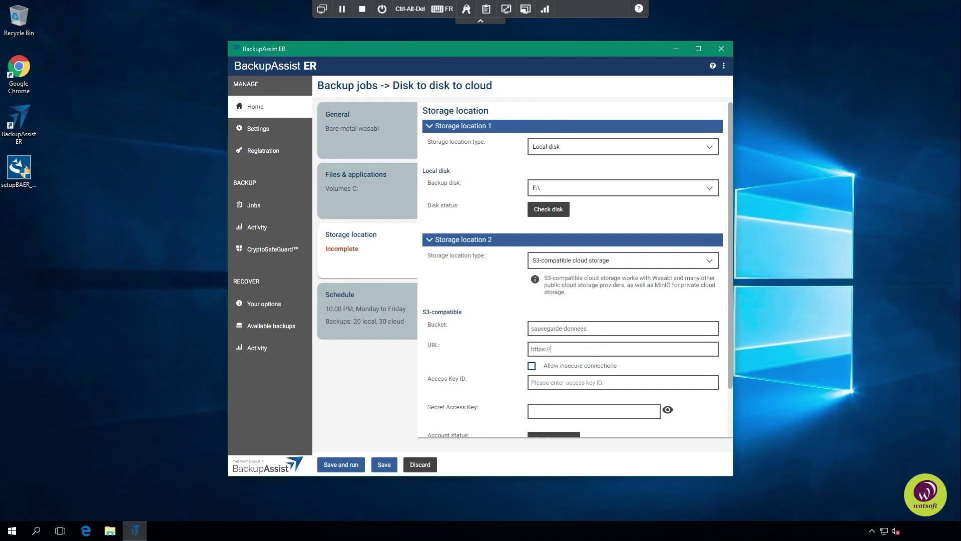
type("s3.eu-central-1.wasabisys.com")
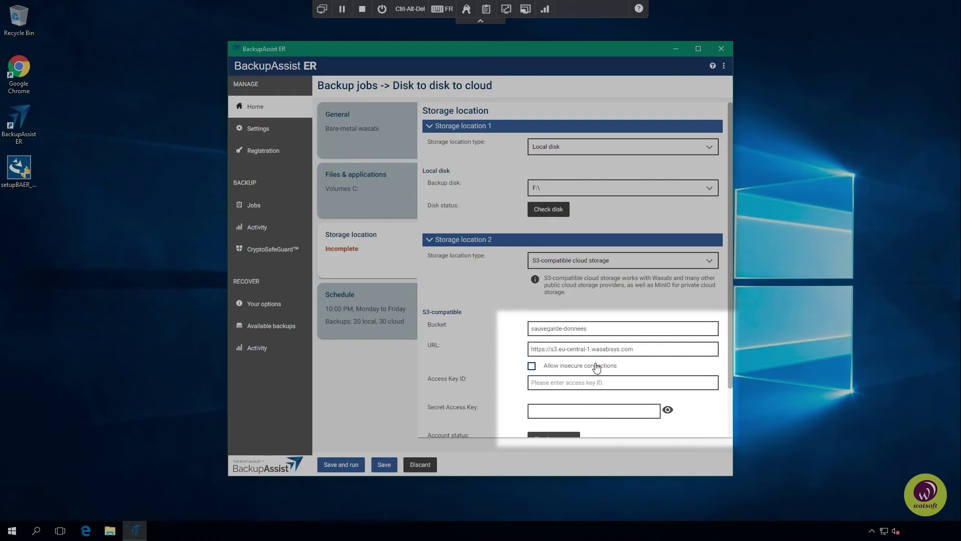
Paste the access key ID and the secret access key for storage location 2 and check the storage account.
left_click(559, 383)
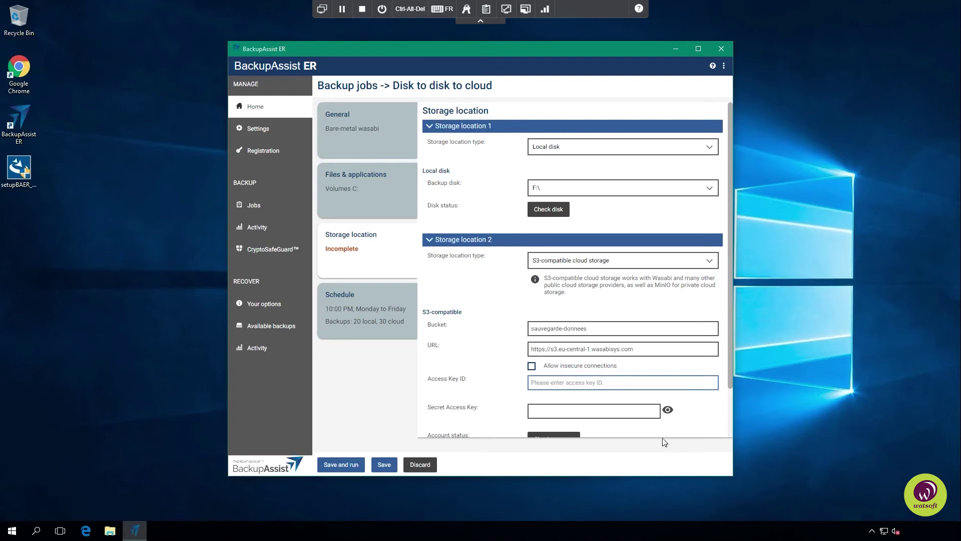
key("ctrl+v")
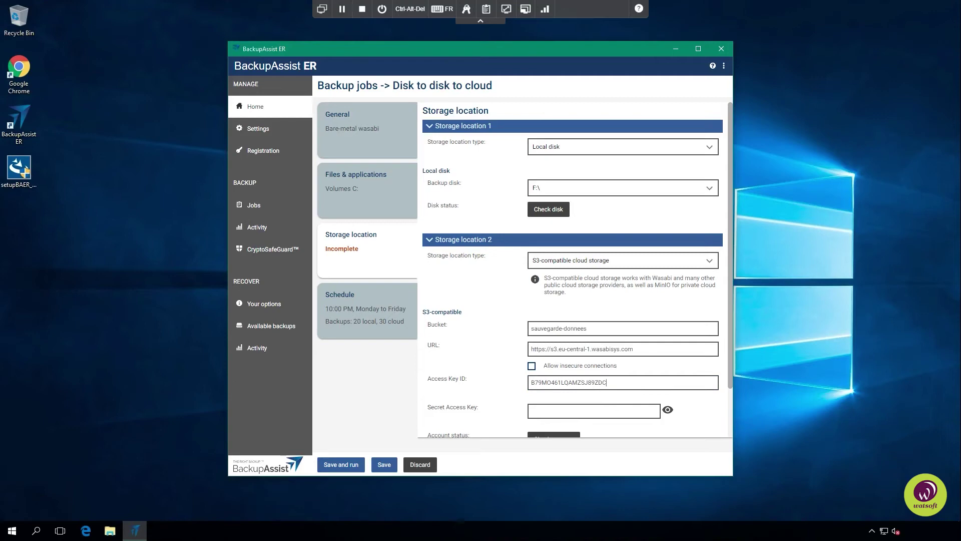
left_click(539, 411)
key("ctrl+v")
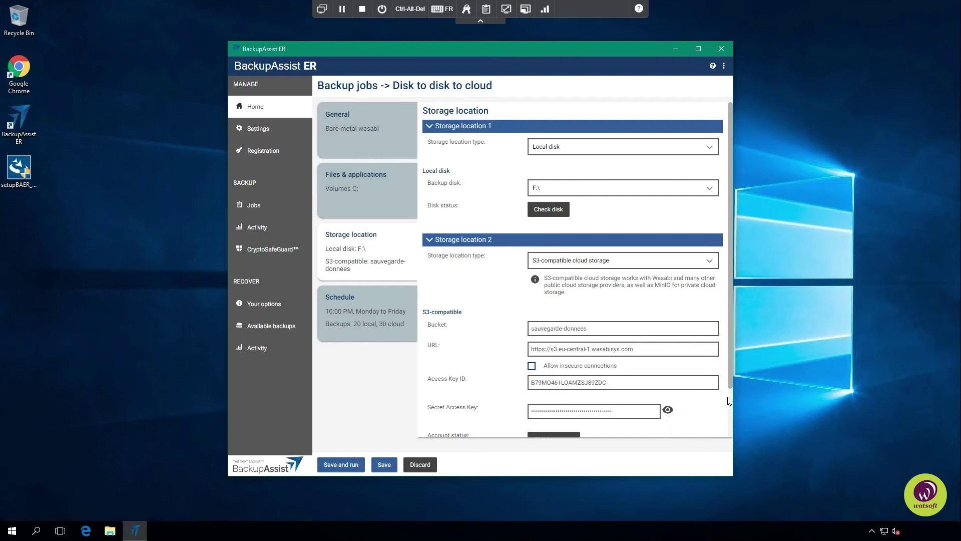
scroll(729, 399, "down", 2)
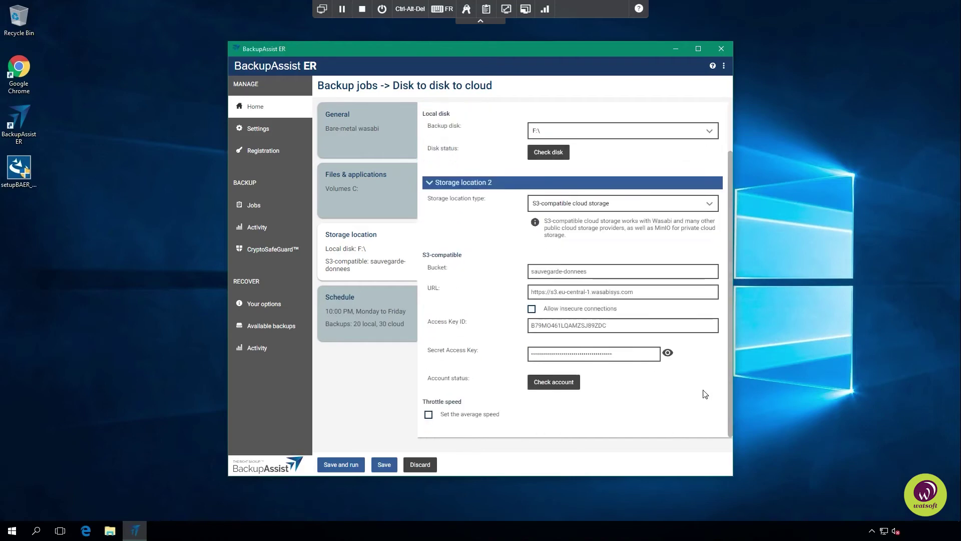
left_click(555, 385)
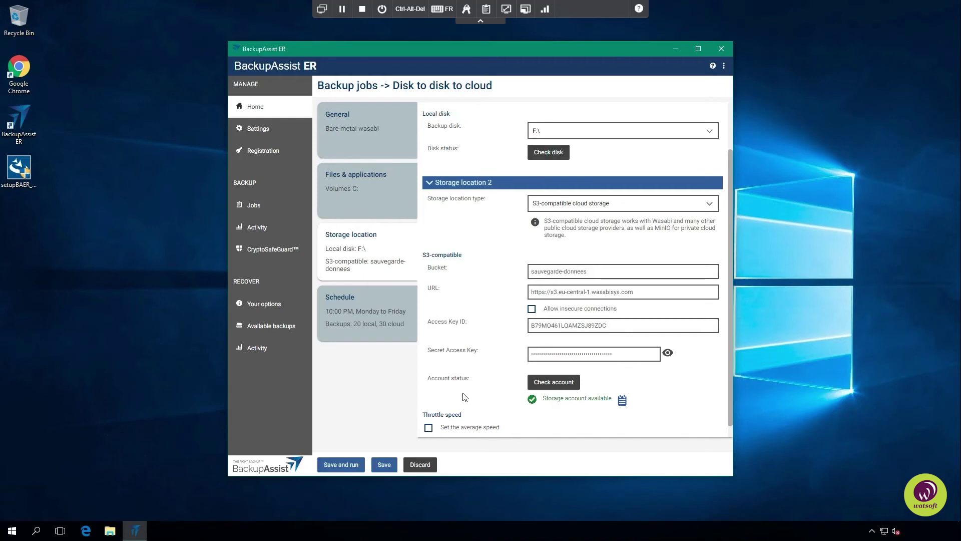
Keep the 10:00 PM, Monday to Friday schedule and the existing retention scheme, and save the backup job.
left_click(350, 311)
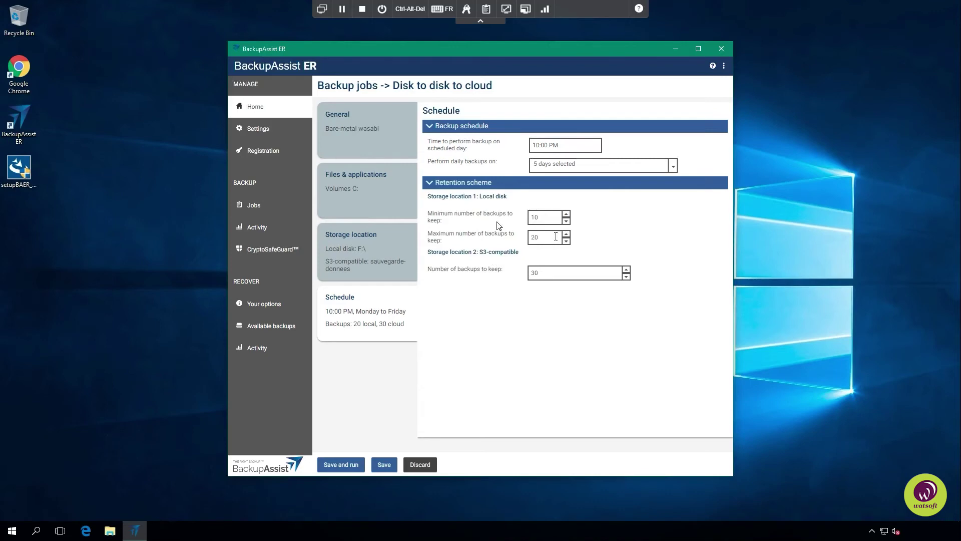
left_click(529, 277)
left_click(385, 466)
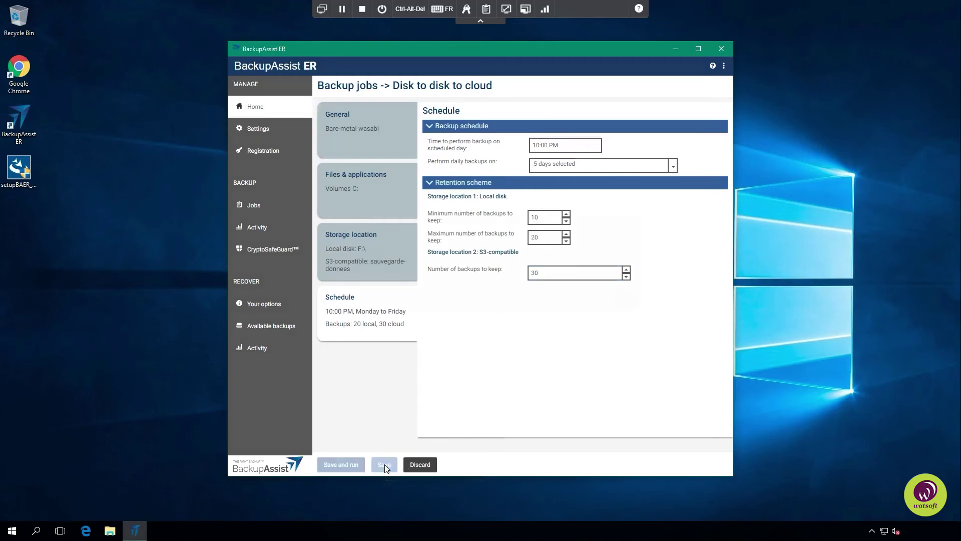
left_click(593, 292)
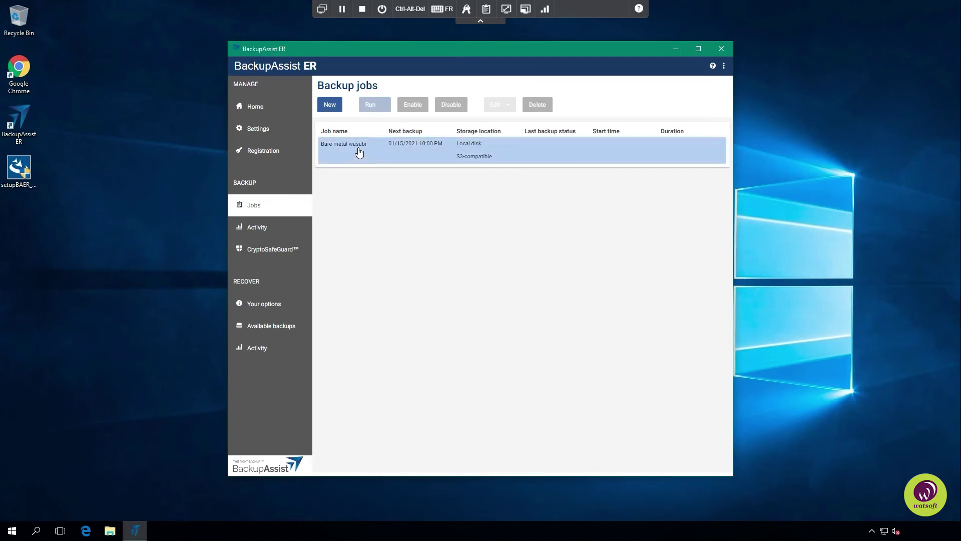
Run the "Bare-metal wasabi" backup job manually and dismiss the start notice.
left_click(359, 152)
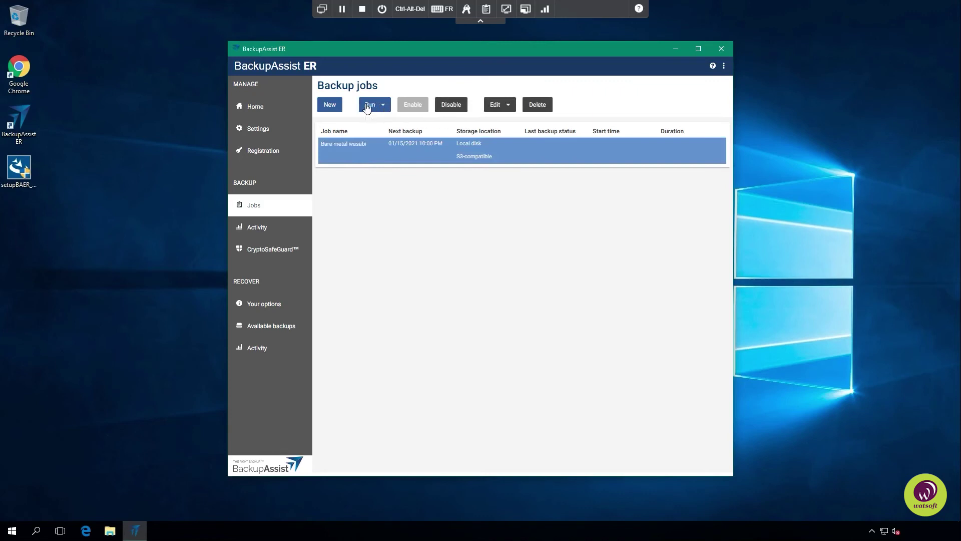
left_click(368, 106)
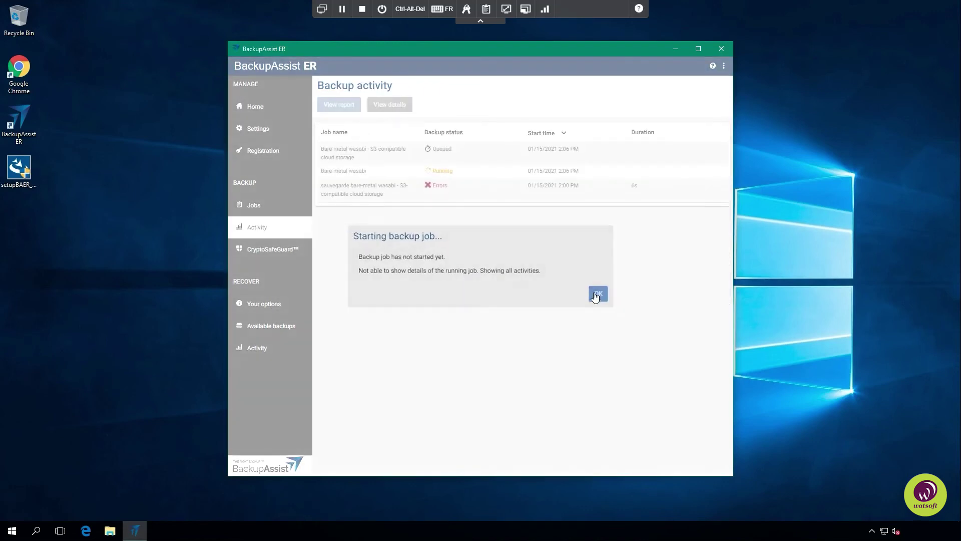
left_click(593, 295)
Review the backup reports of the local "Bare-metal wasabi" run and its S3-compatible cloud storage run, closing each report.
left_click(367, 151)
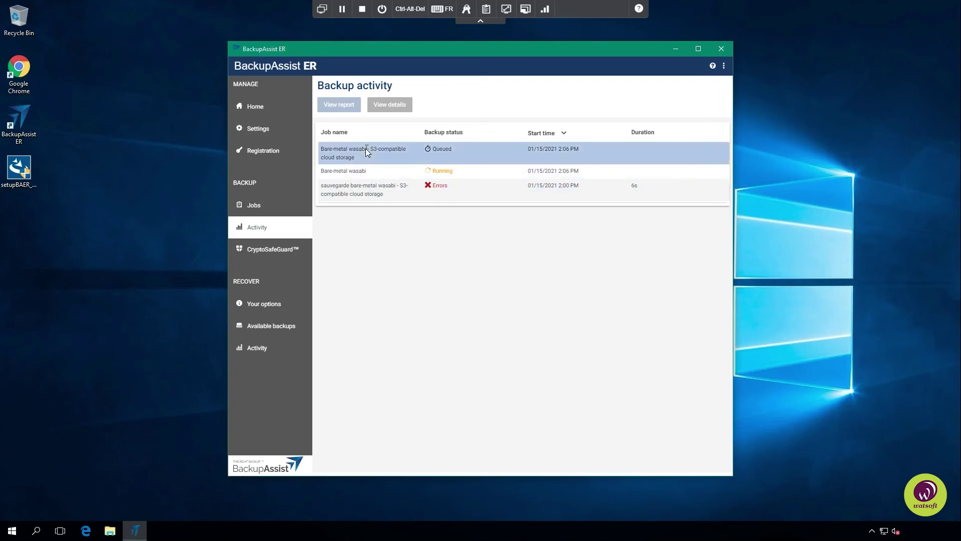
left_click(367, 174)
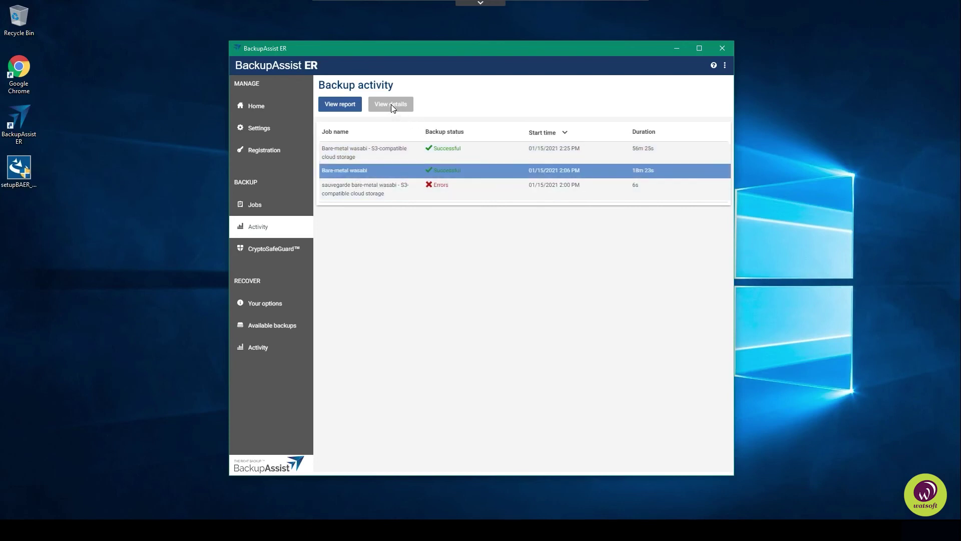
left_click(339, 101)
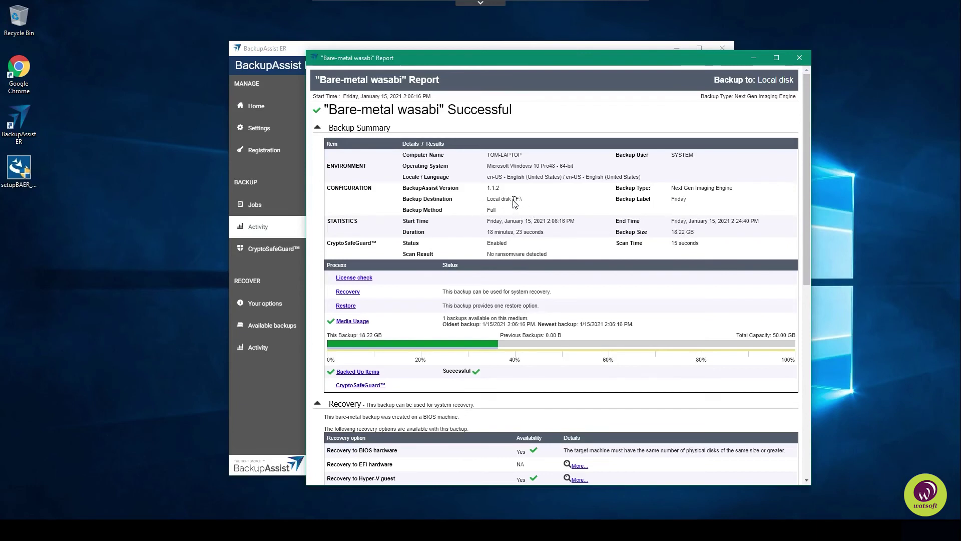
left_click(799, 58)
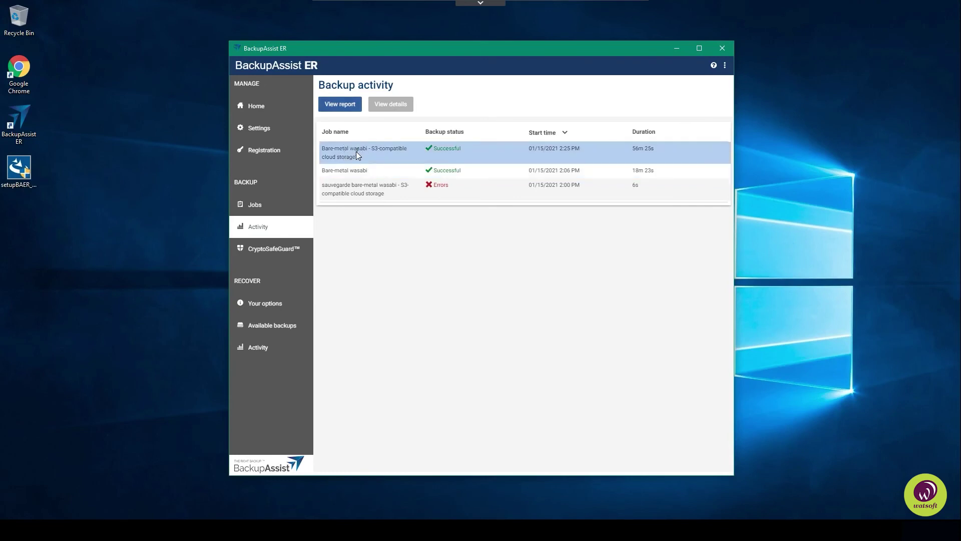
left_click(347, 110)
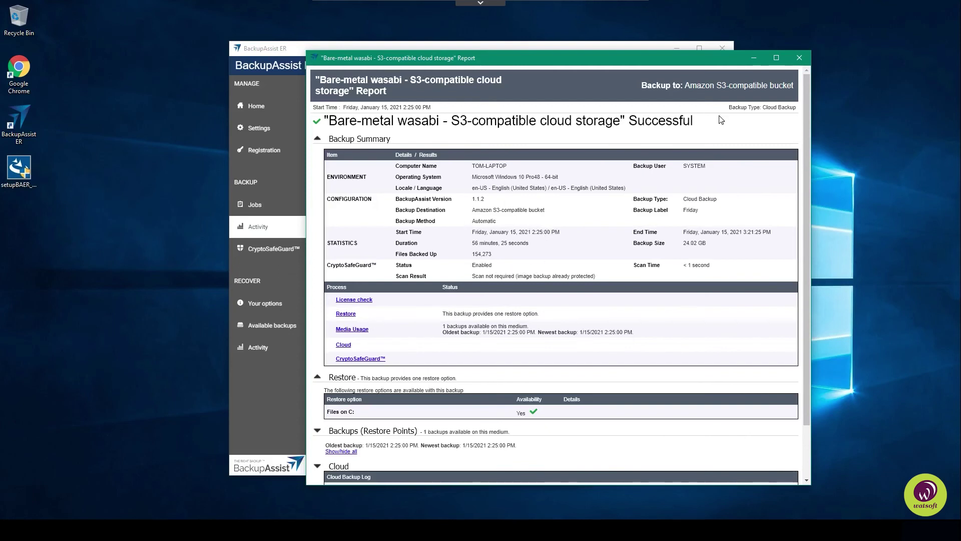
left_click(799, 58)
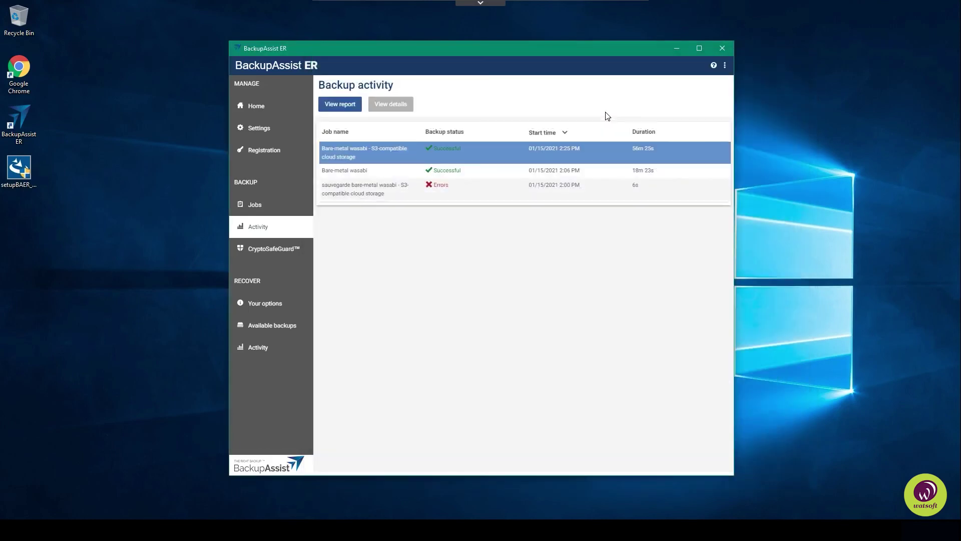
Switch to the Wasabi console in the browser and open the chunks folder of the sauvegarde-donnees bucket.
left_click(492, 9)
left_click(78, 7)
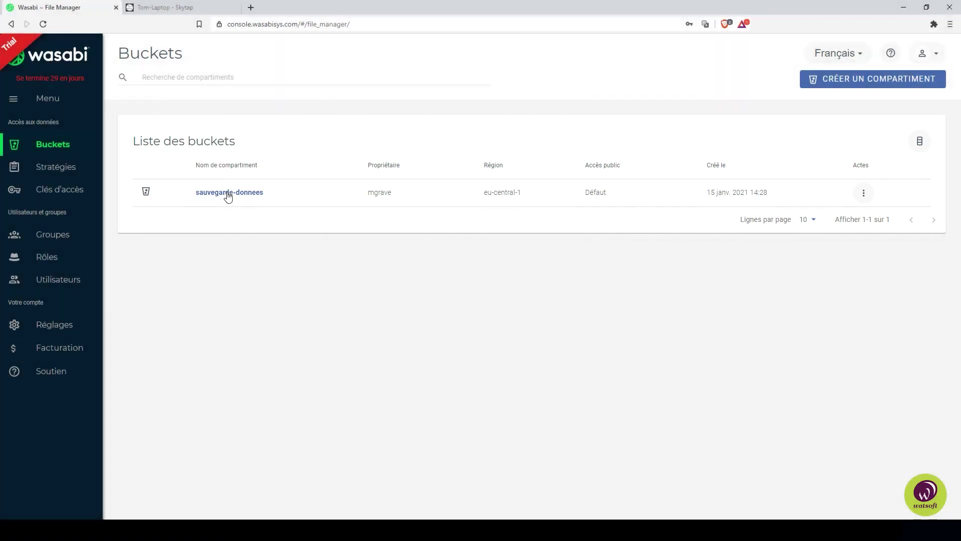
left_click(228, 194)
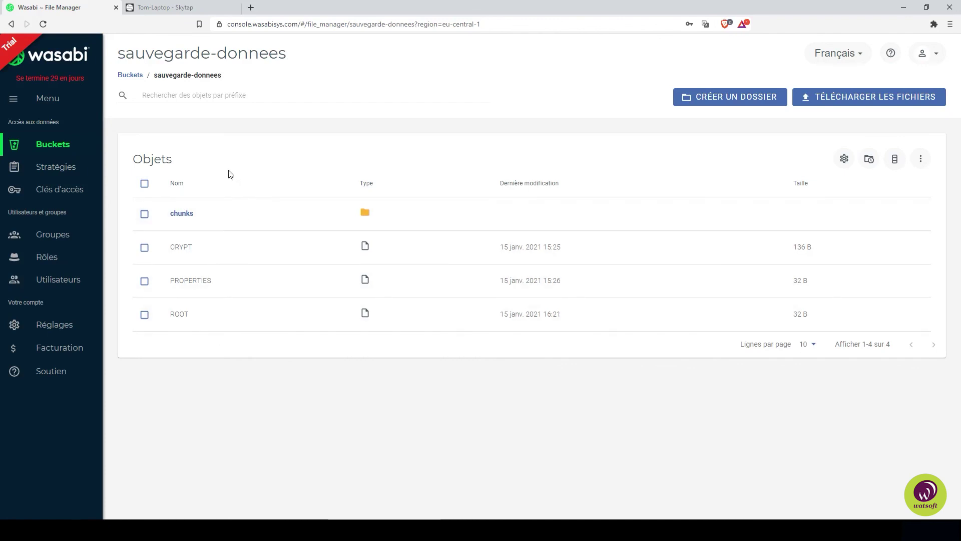
left_click(178, 213)
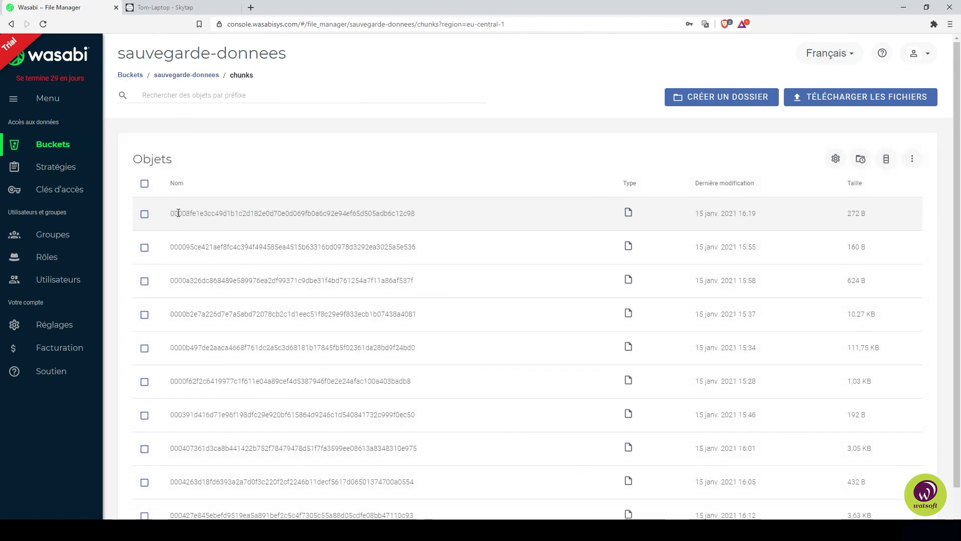
Browse several pages of the backed-up objects stored in the chunks folder.
scroll(303, 217, "down", 1)
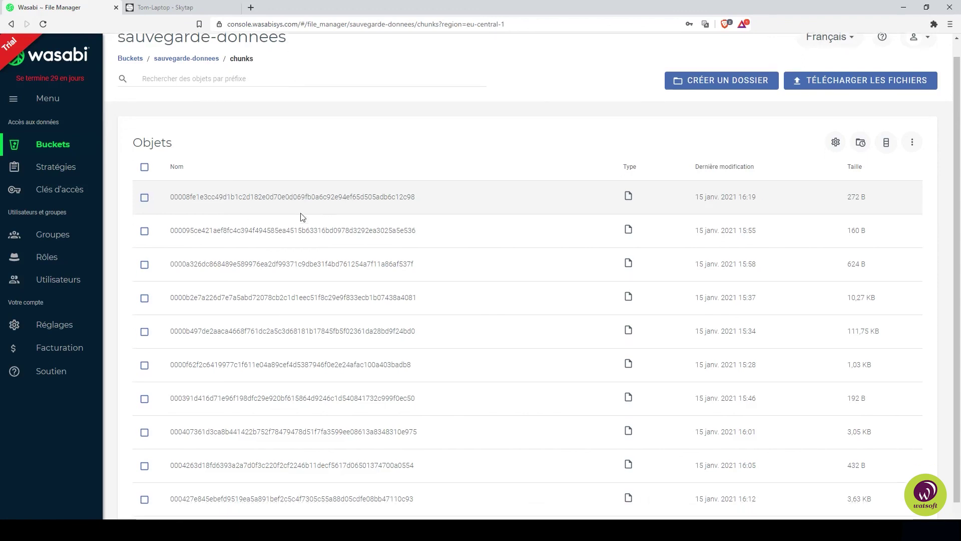
scroll(303, 217, "down", 1)
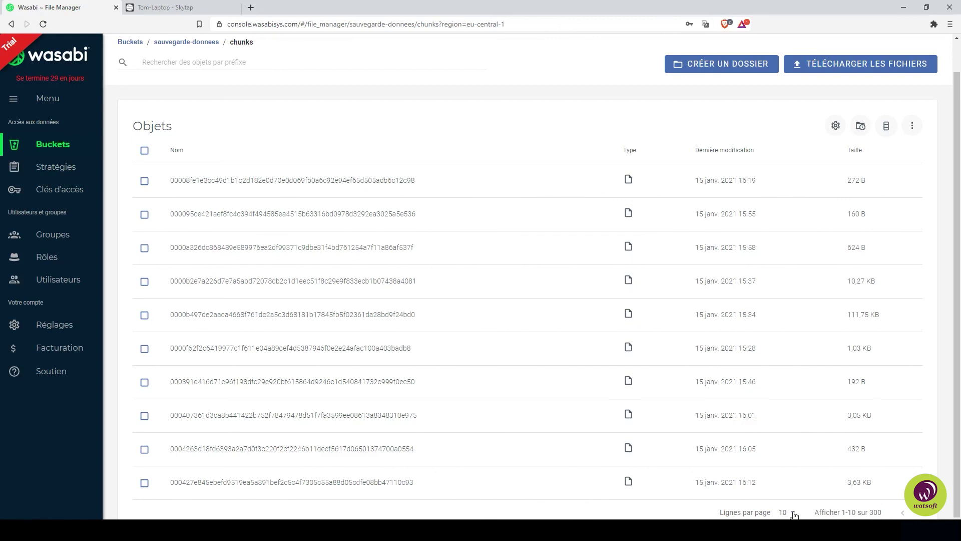
left_click(924, 517)
left_click(924, 518)
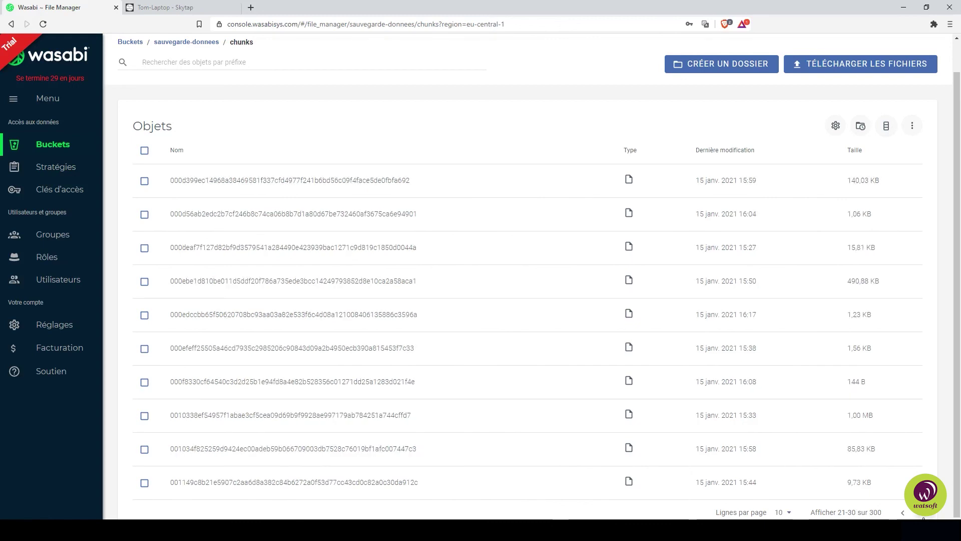
left_click(924, 518)
left_click(924, 518)
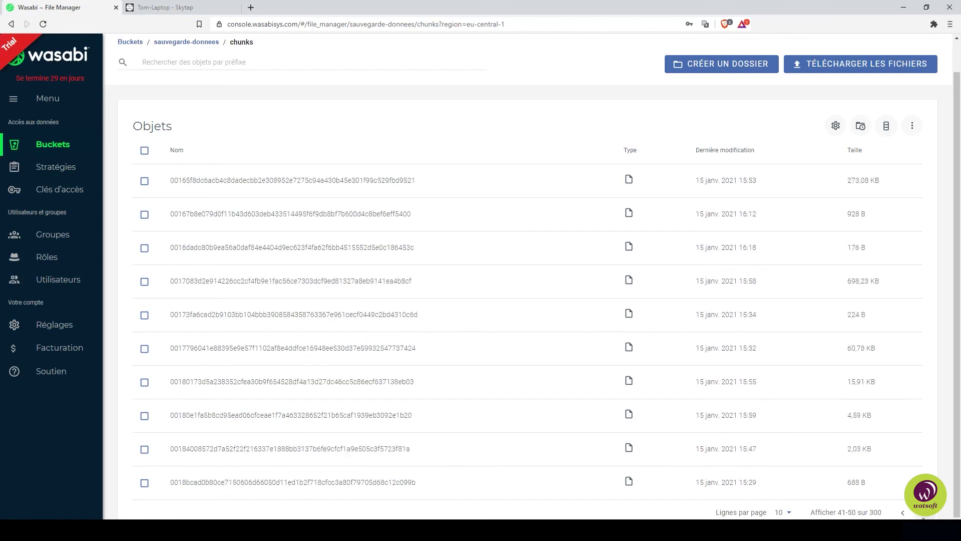